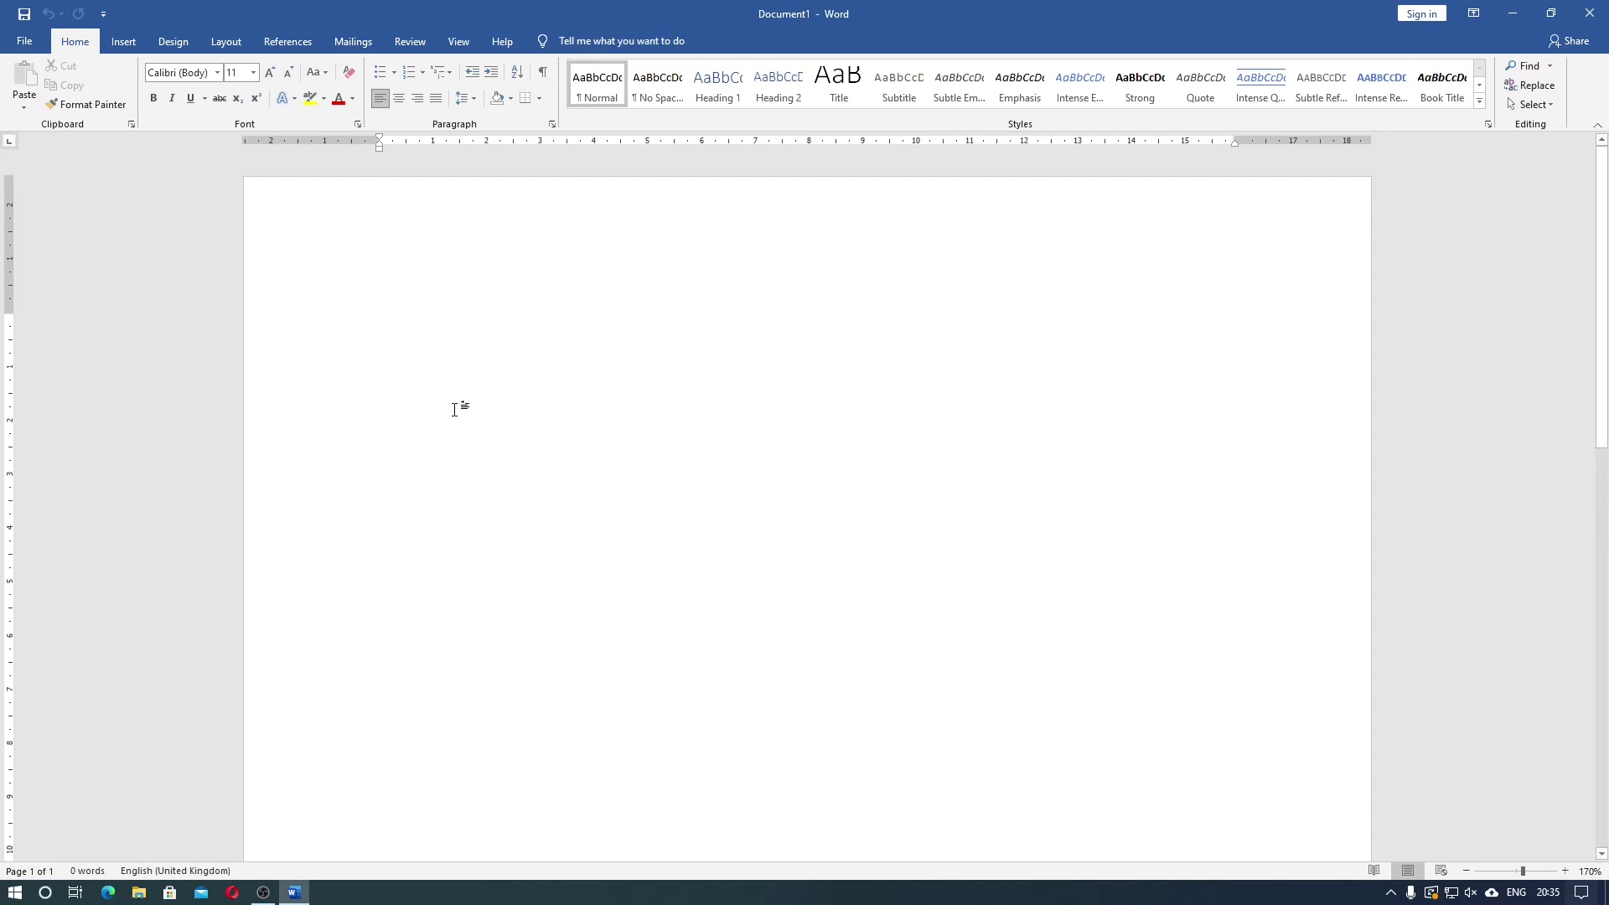
Pick the Cross from Basic Shapes in the Insert tab's Shapes gallery.
click(124, 42)
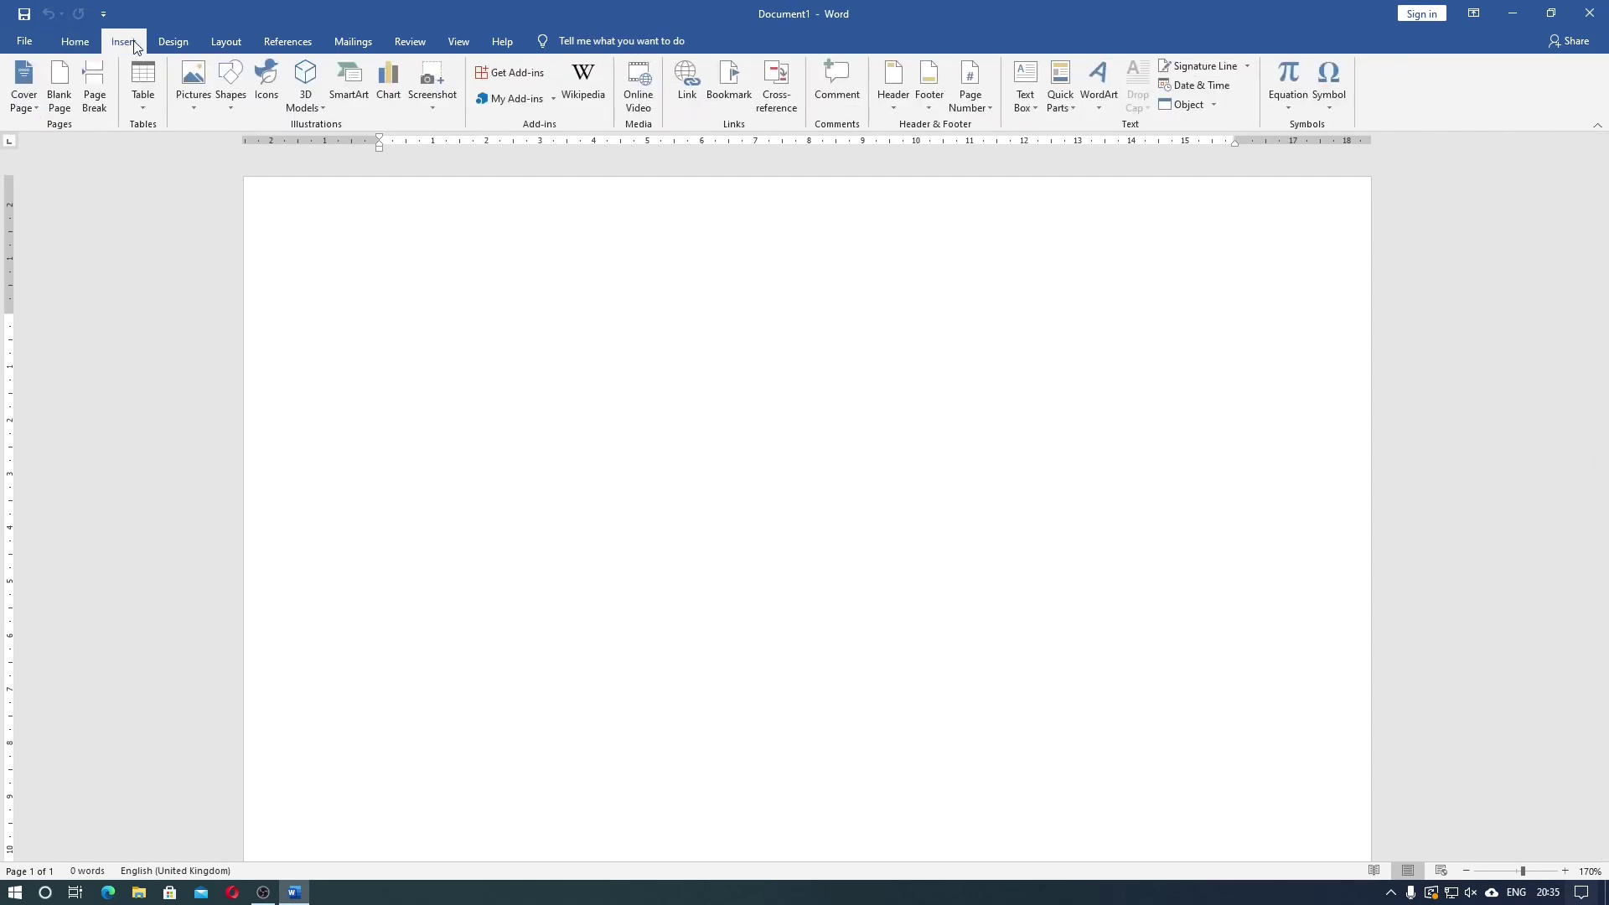
click(232, 87)
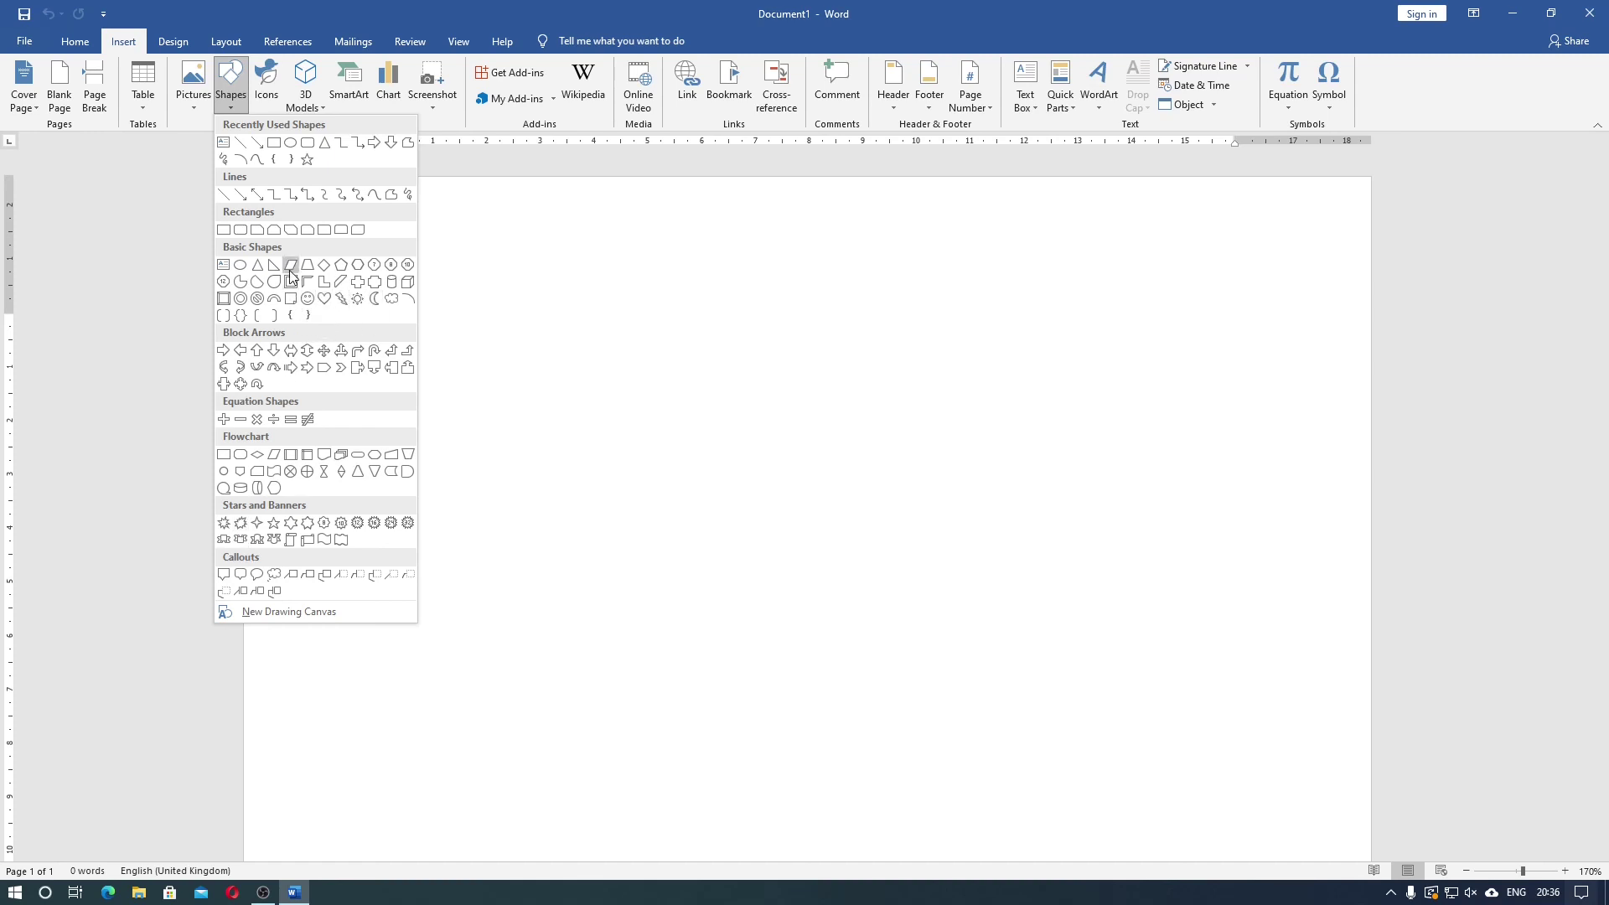
click(356, 286)
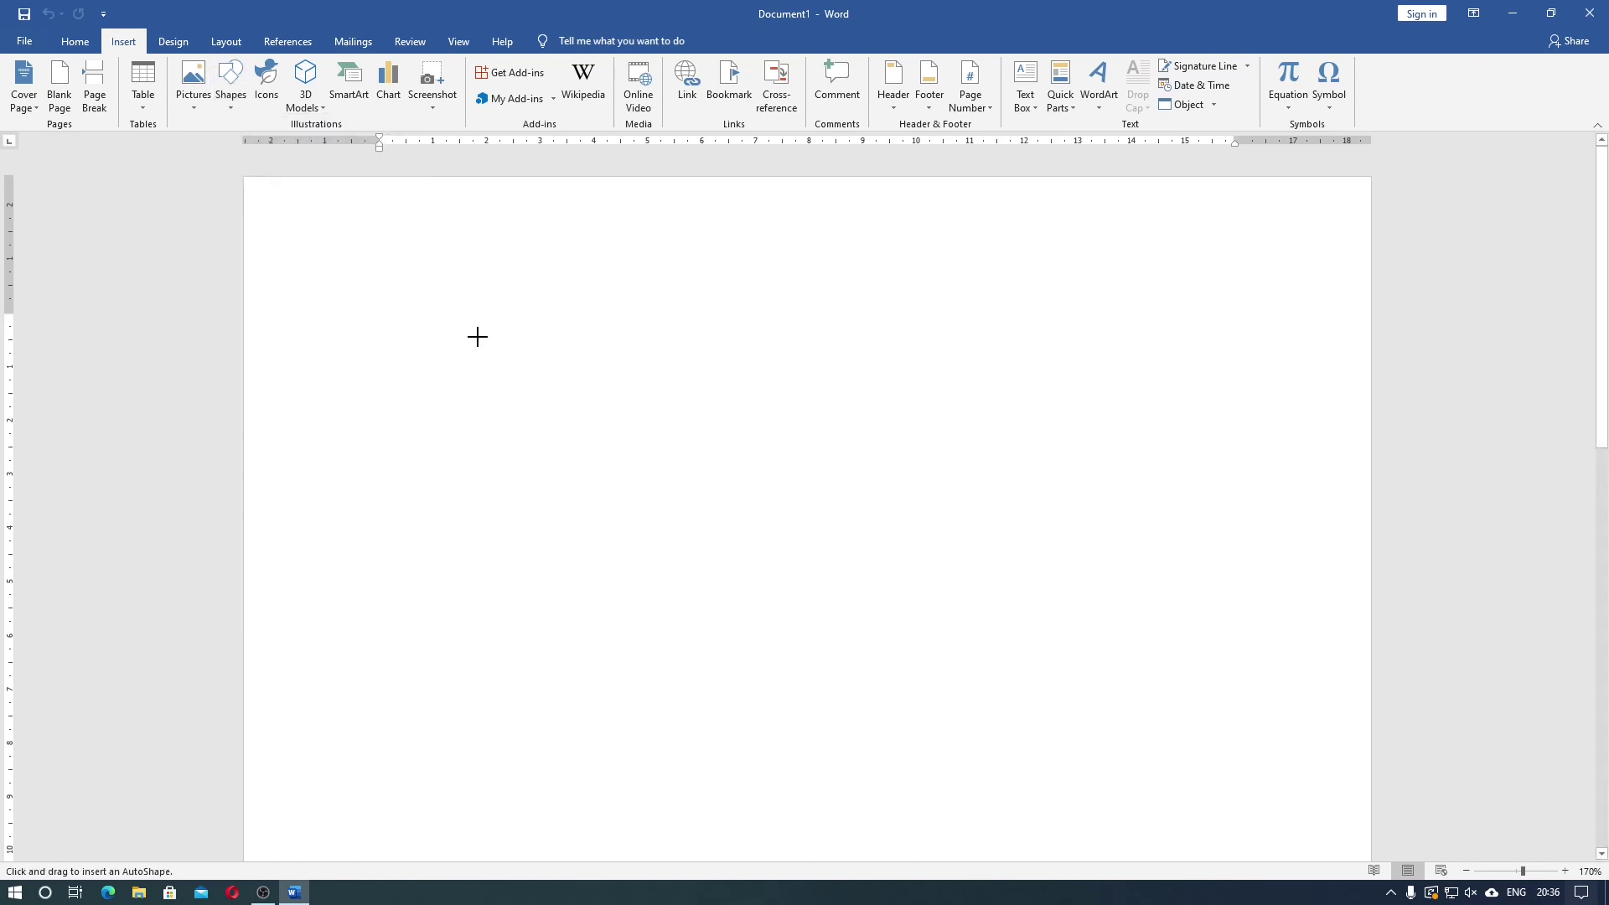
Draw a 4.89 cm by 5.7 cm cross, restoring it after an accidental delete.
drag(477, 336, 784, 600)
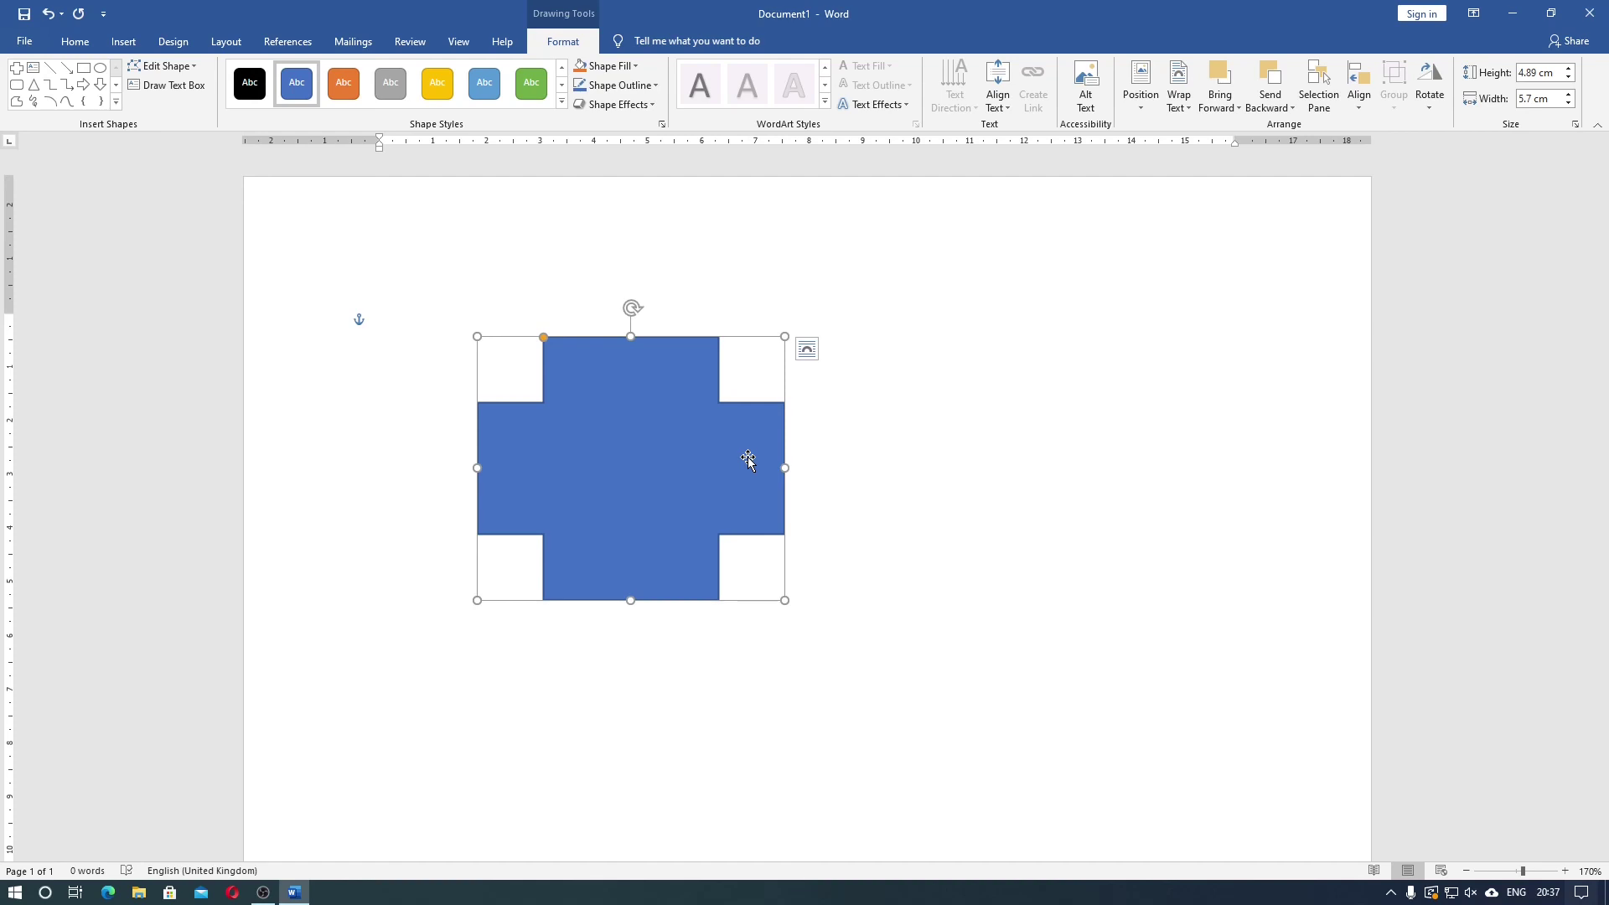
key(Delete)
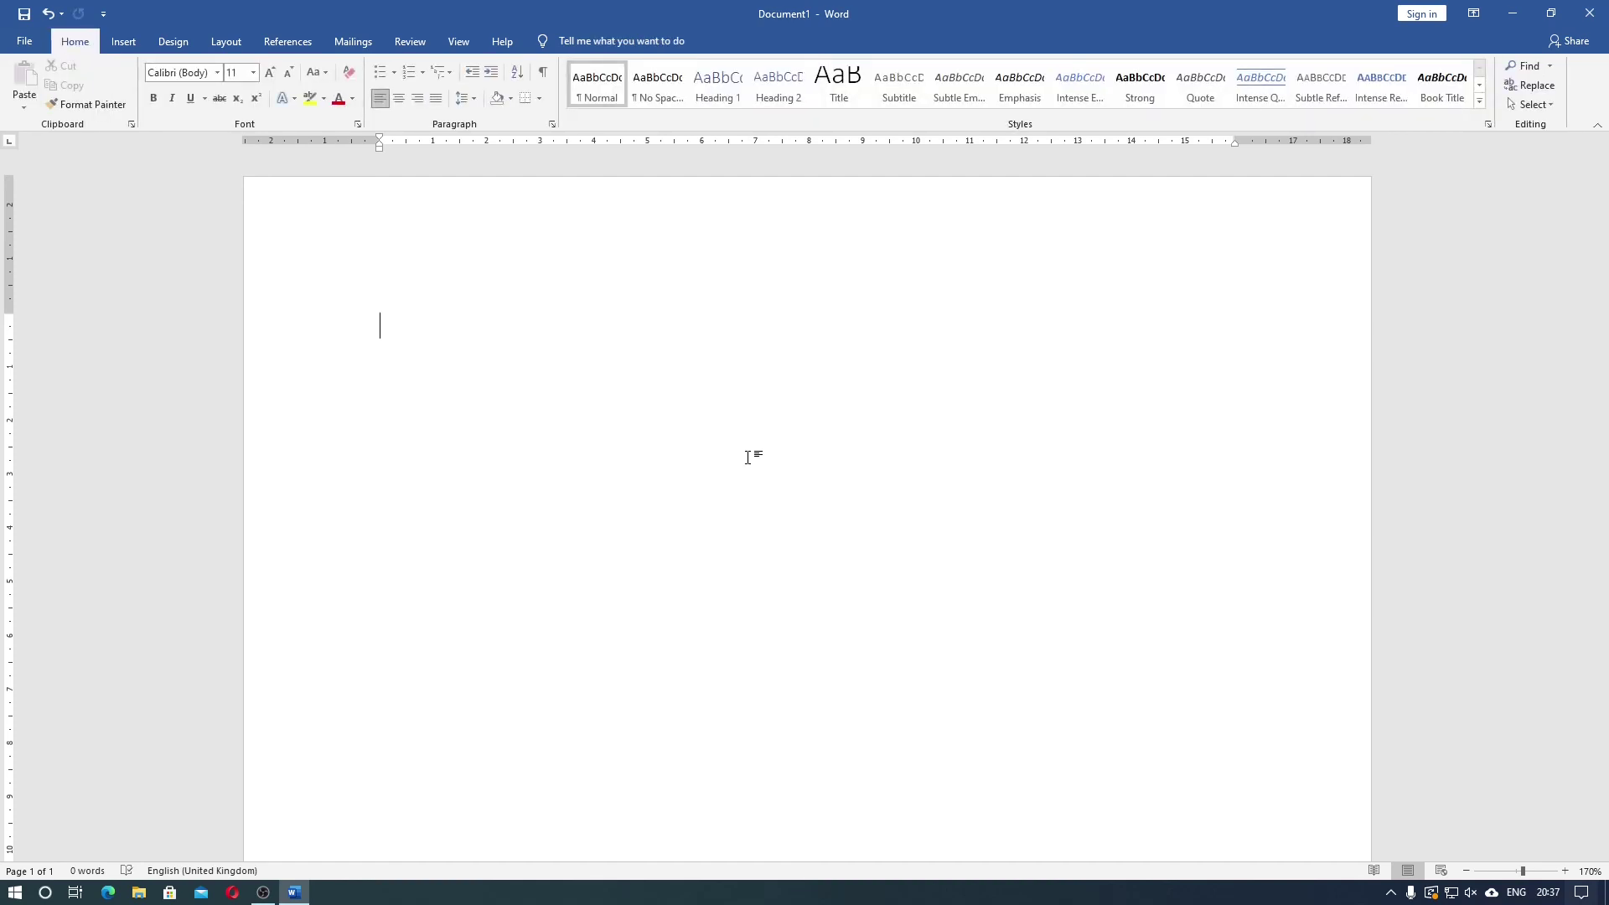
key(ctrl+z)
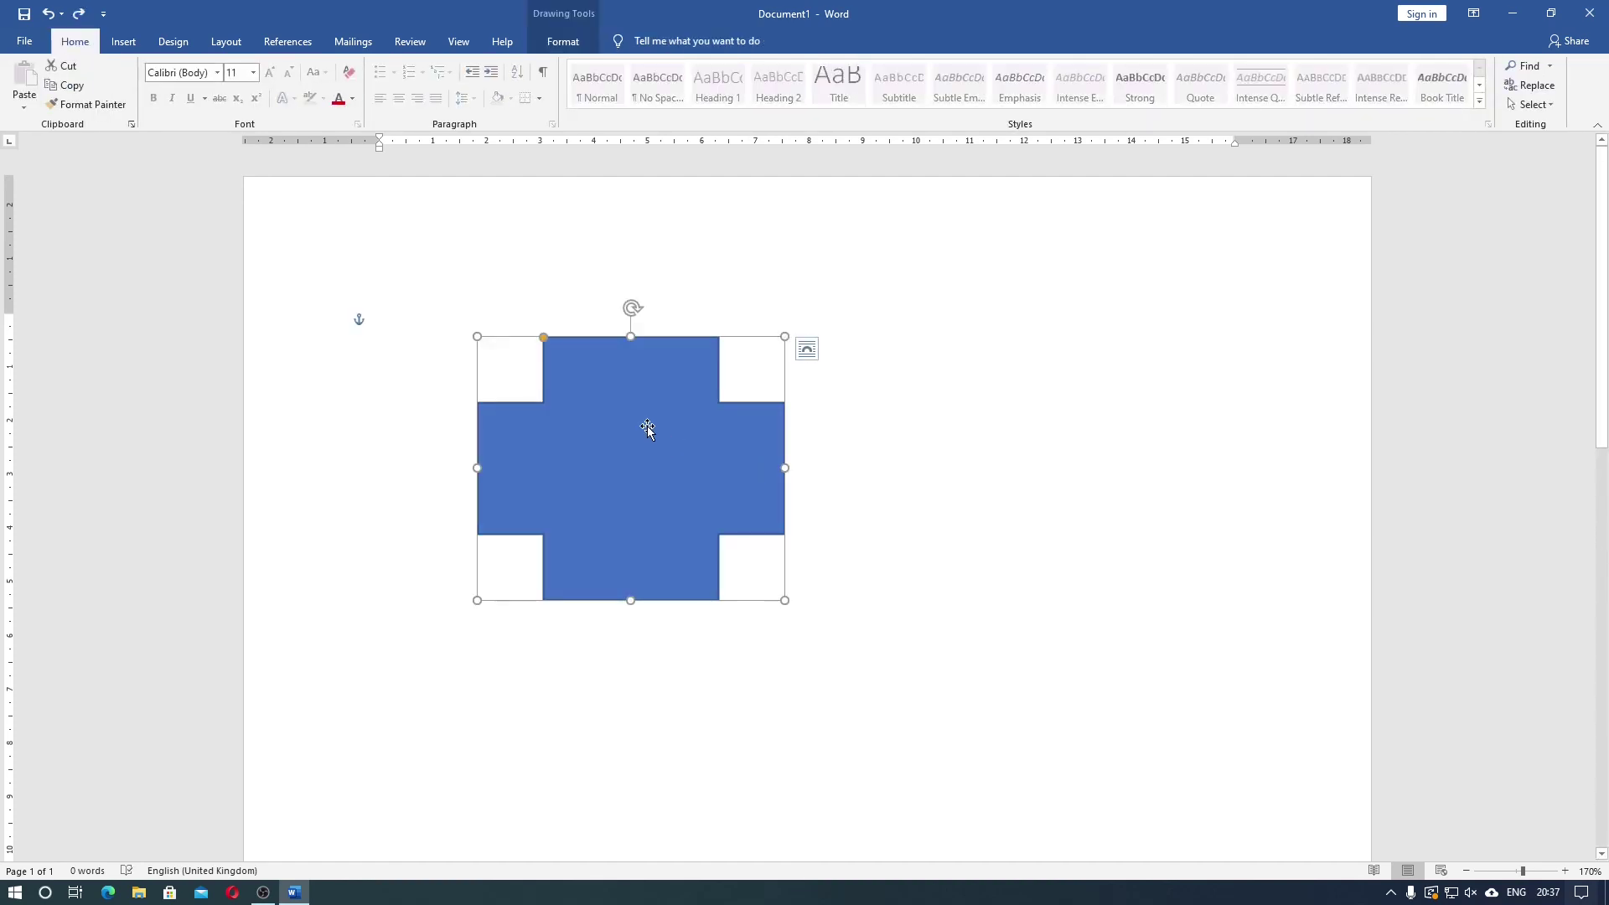
click(559, 40)
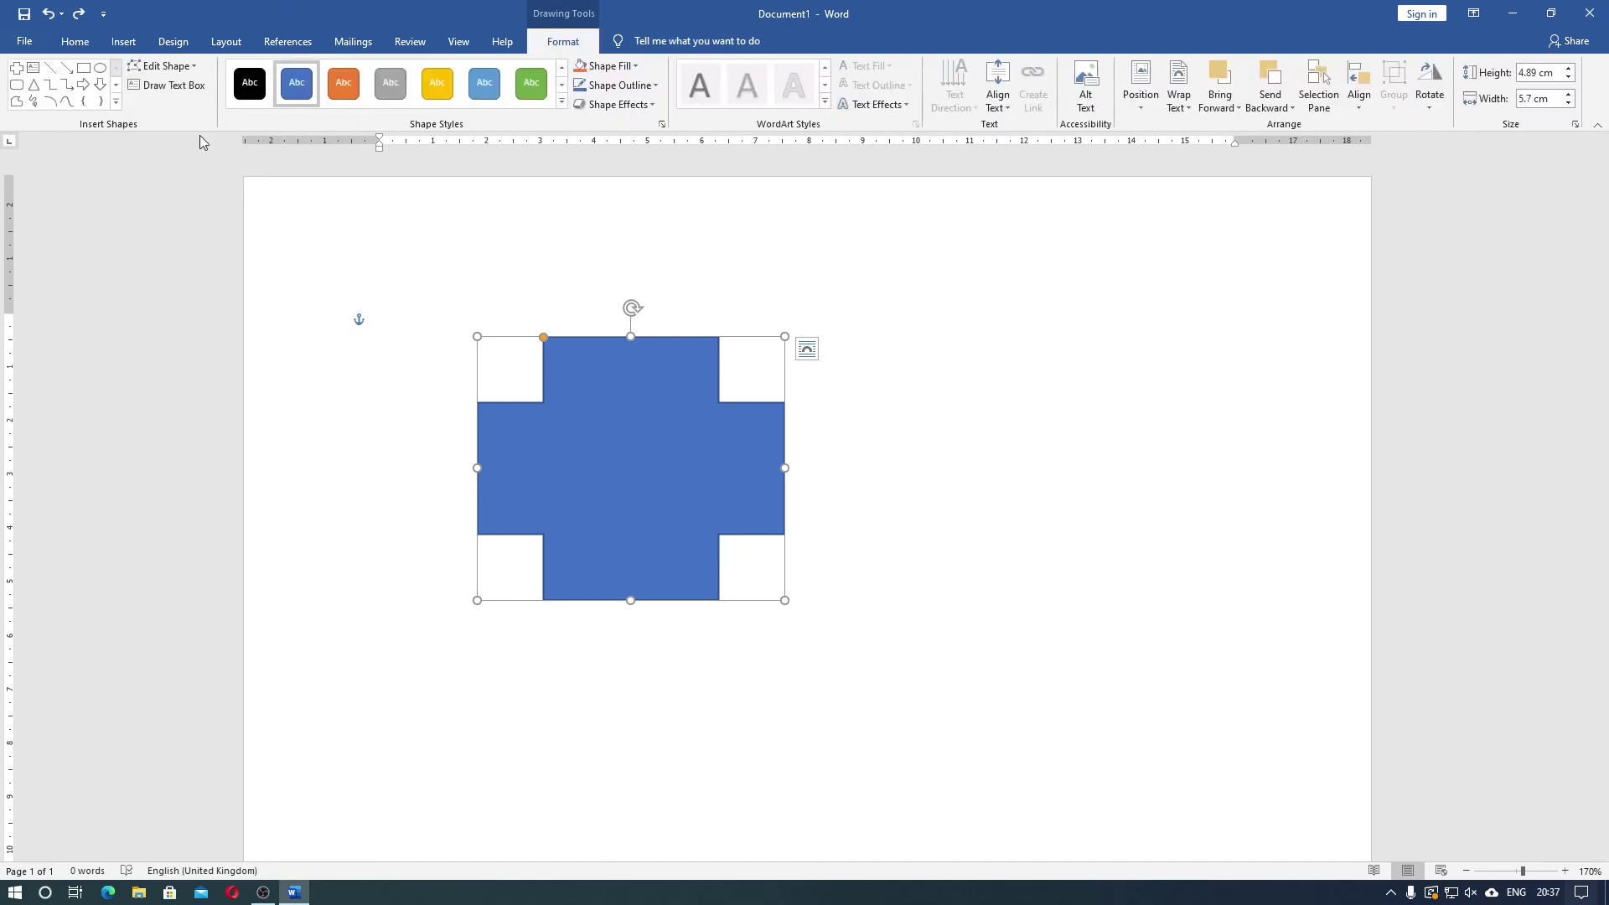
Change the cross into the Sun shape via Edit Shape > Change Shape.
click(176, 66)
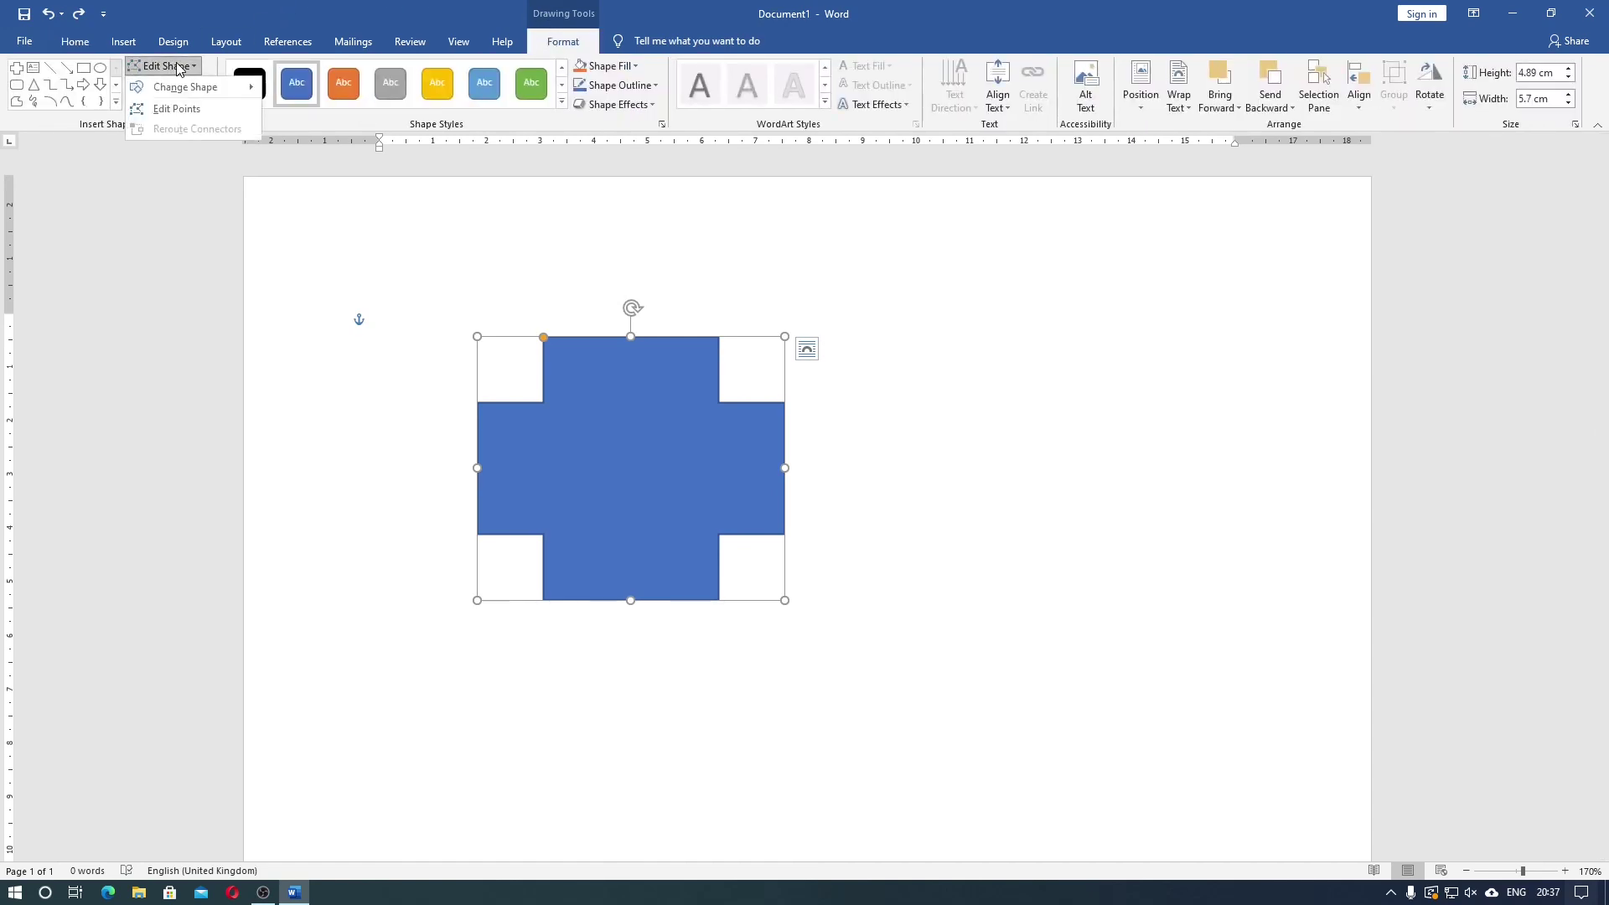
mouse_move(186, 87)
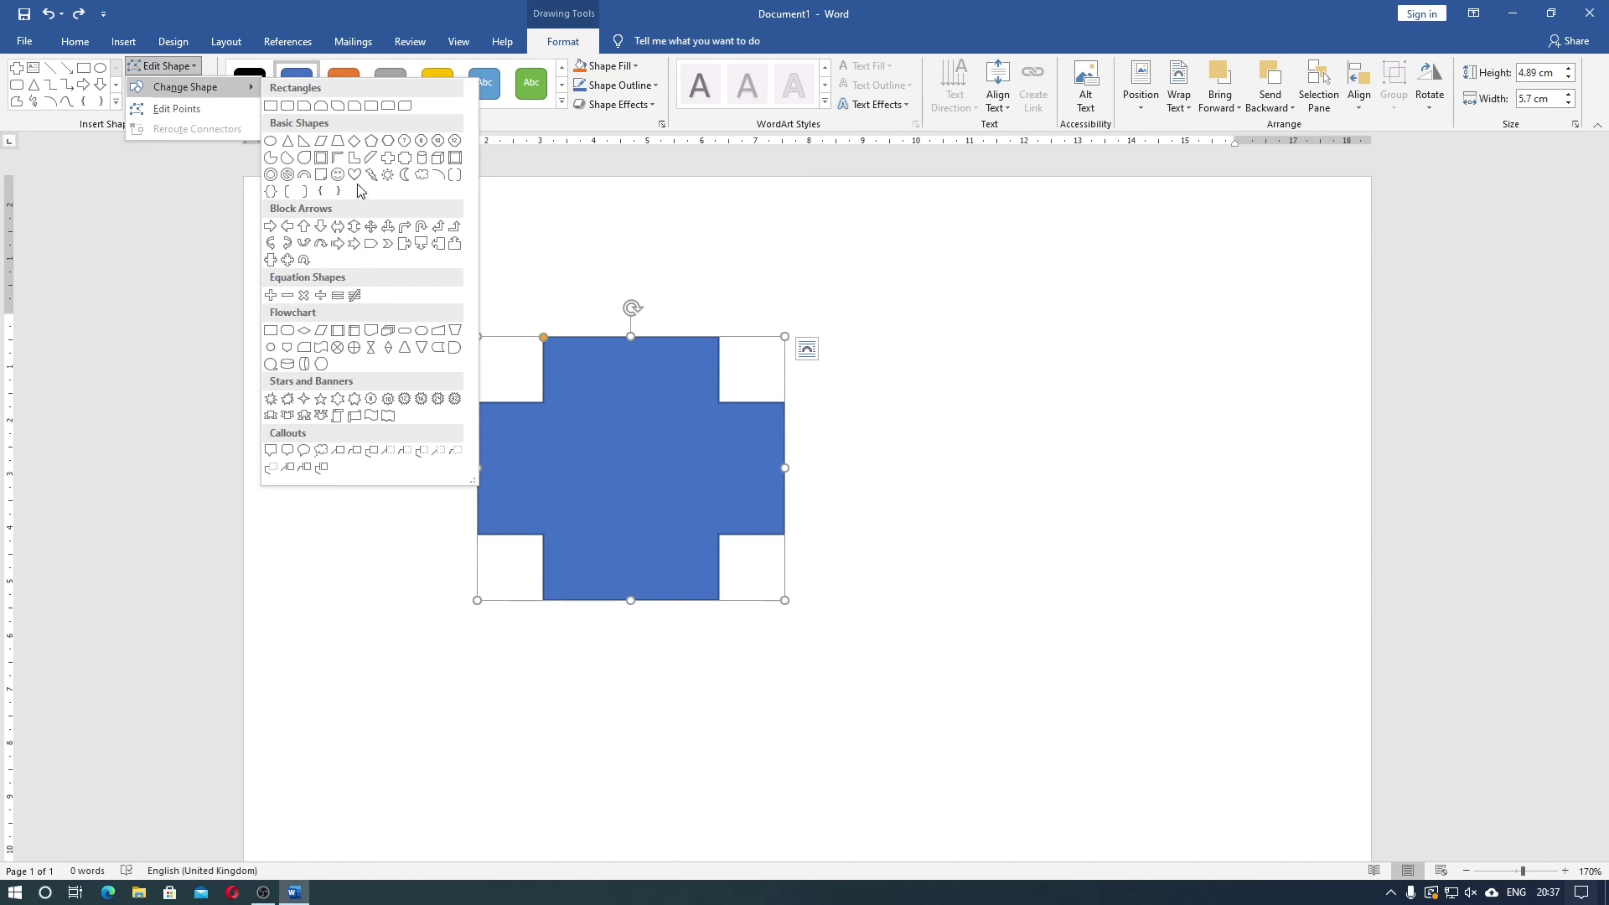
click(388, 175)
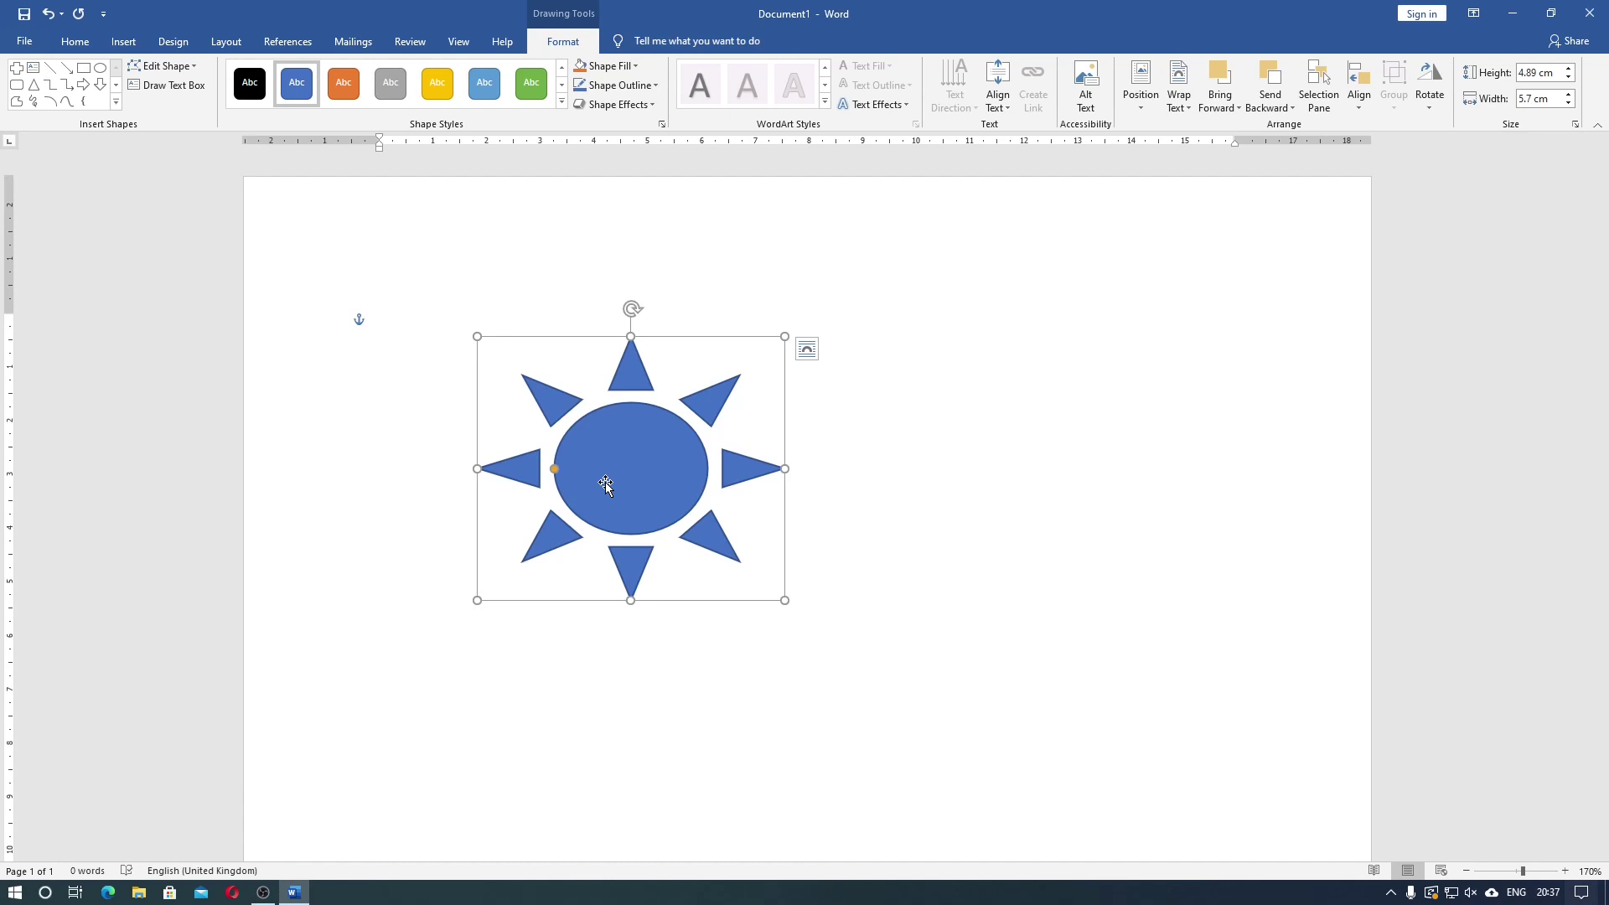
Label the sun 'Matahari', apply Intense Effect Orange, and choose Shape Fill > Picture.
text(Matahari)
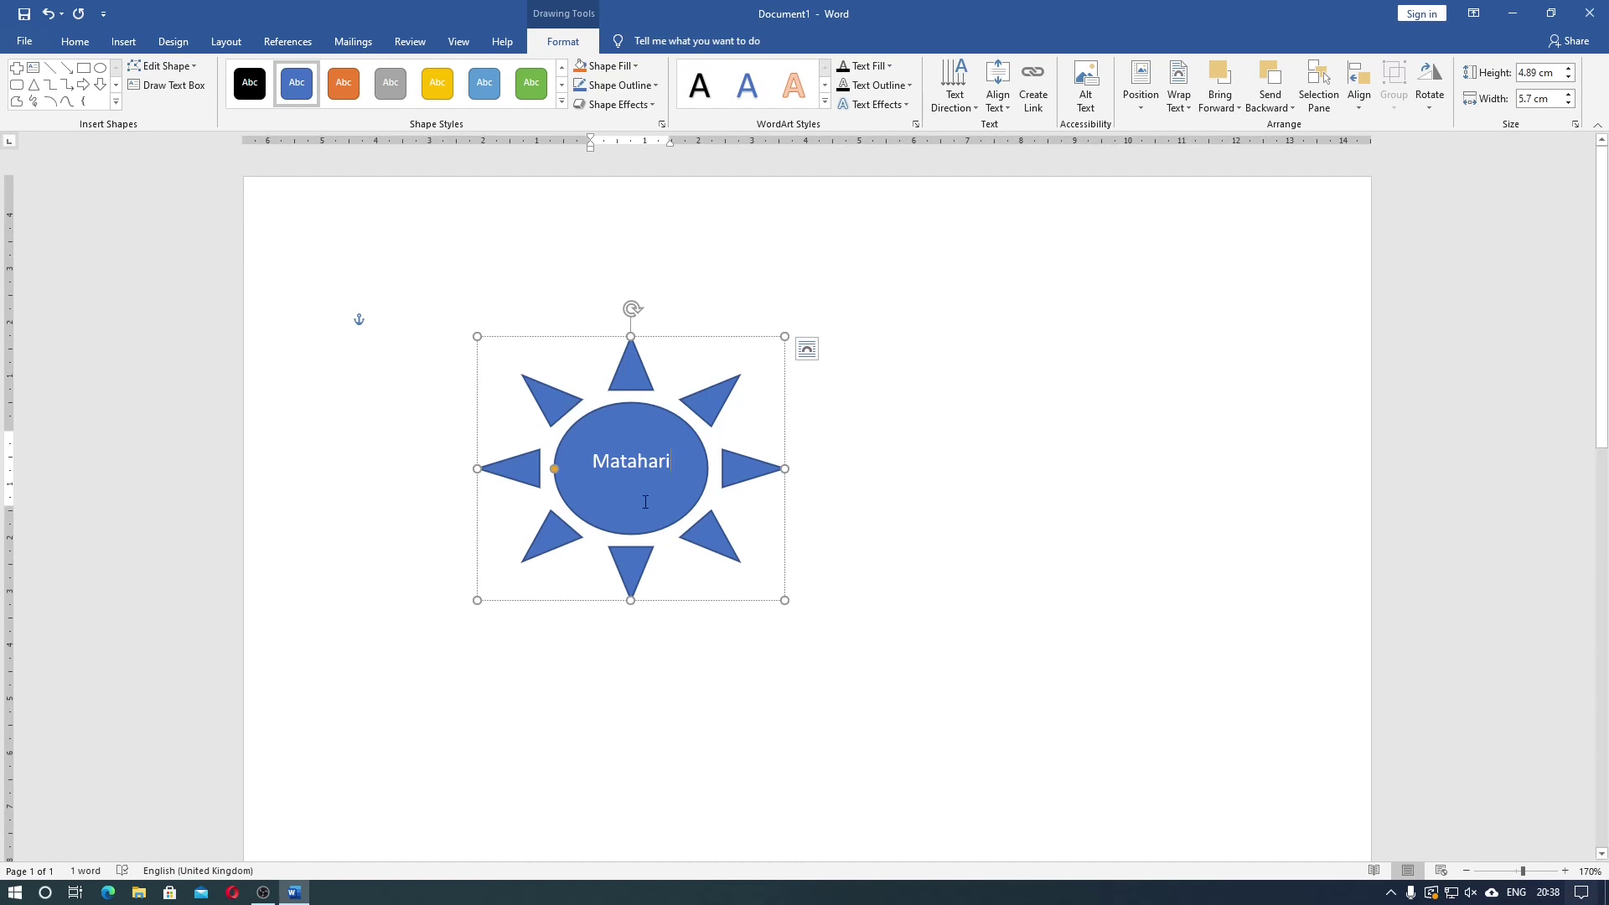
click(561, 104)
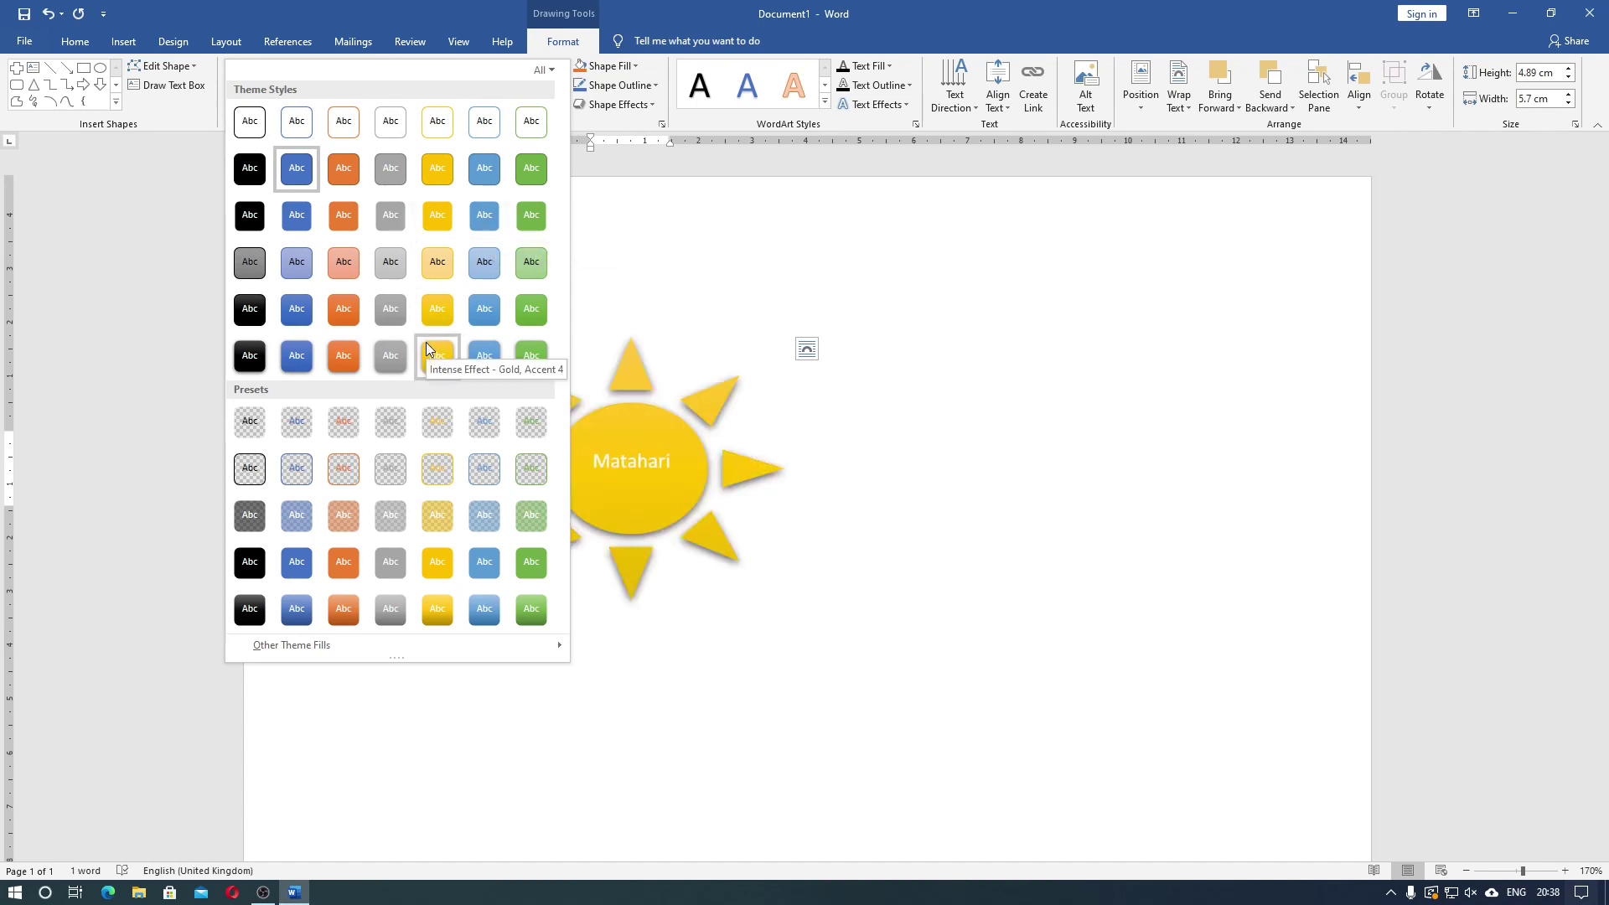
click(347, 353)
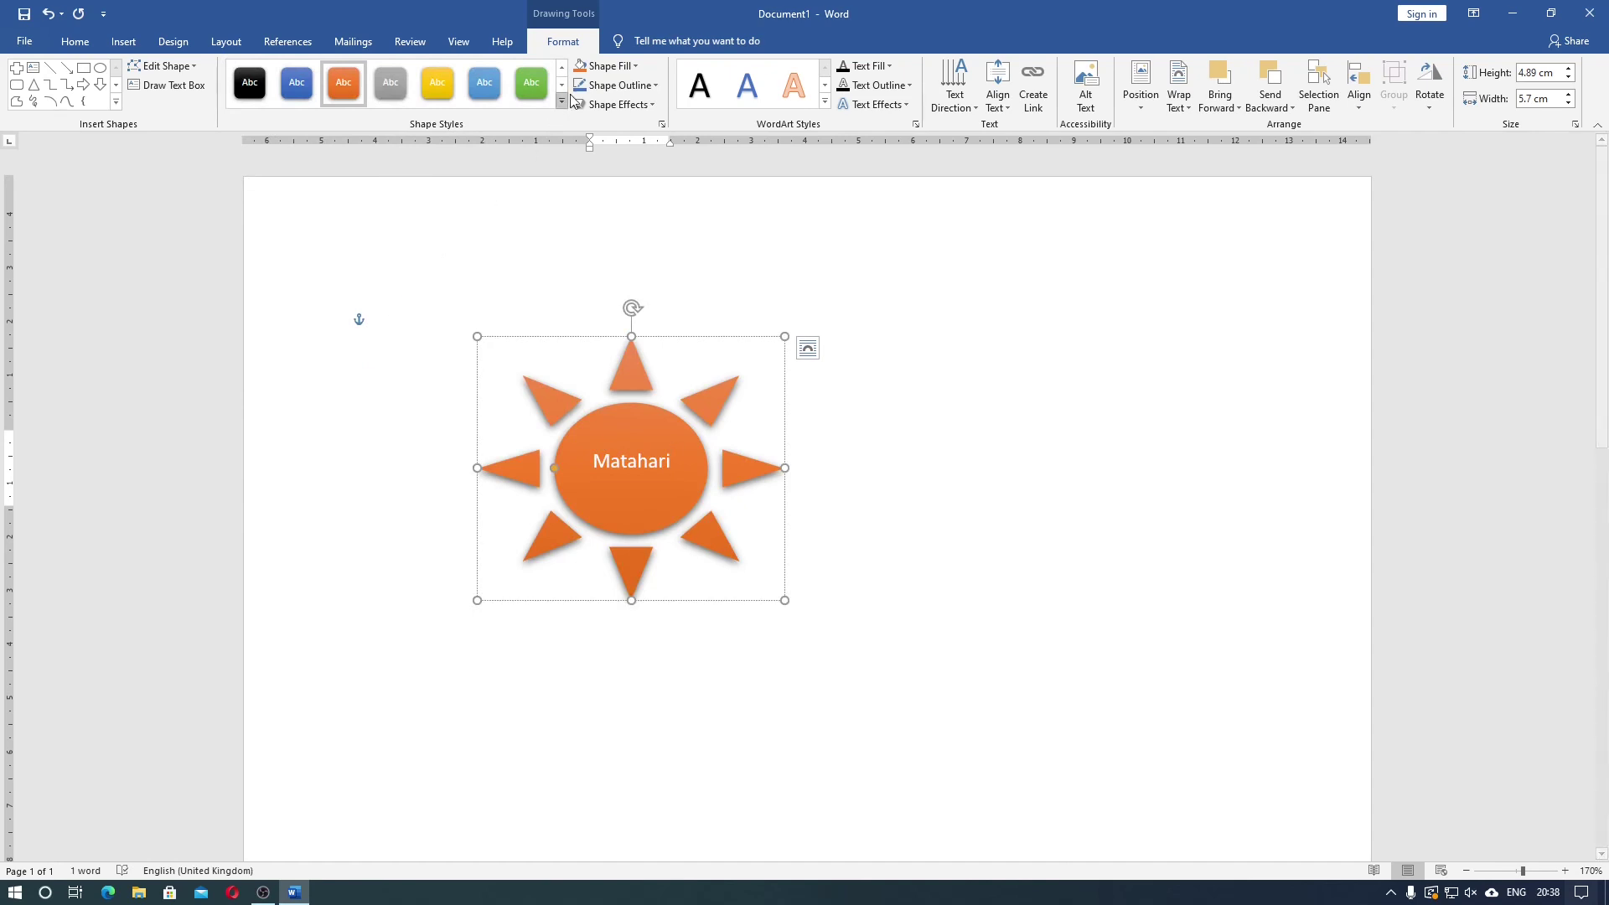
click(605, 66)
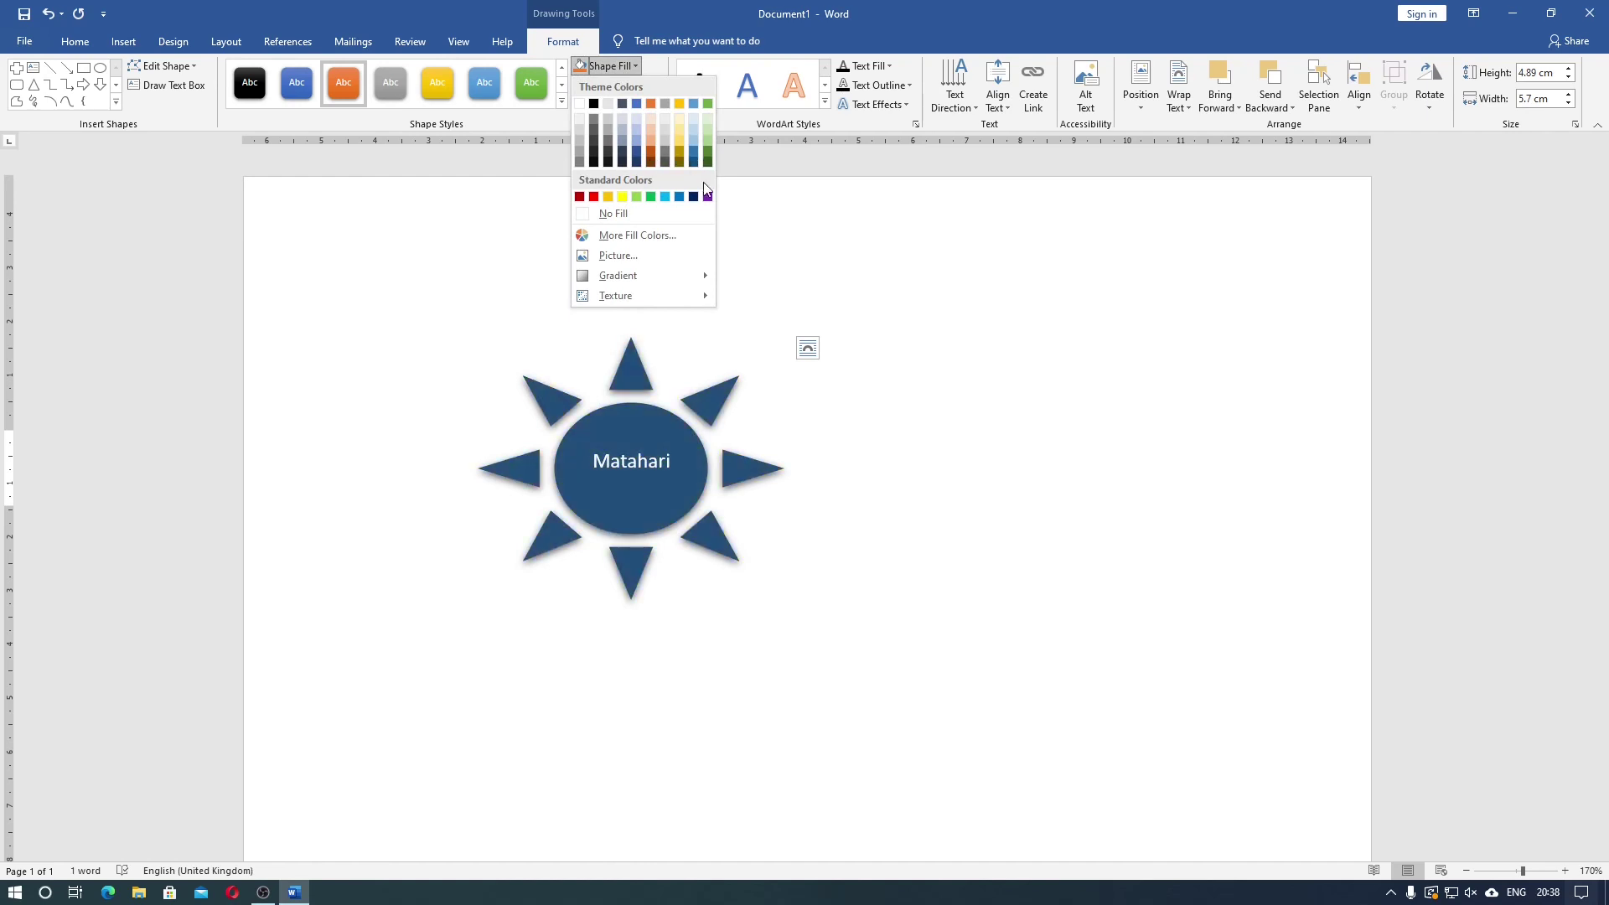
click(645, 255)
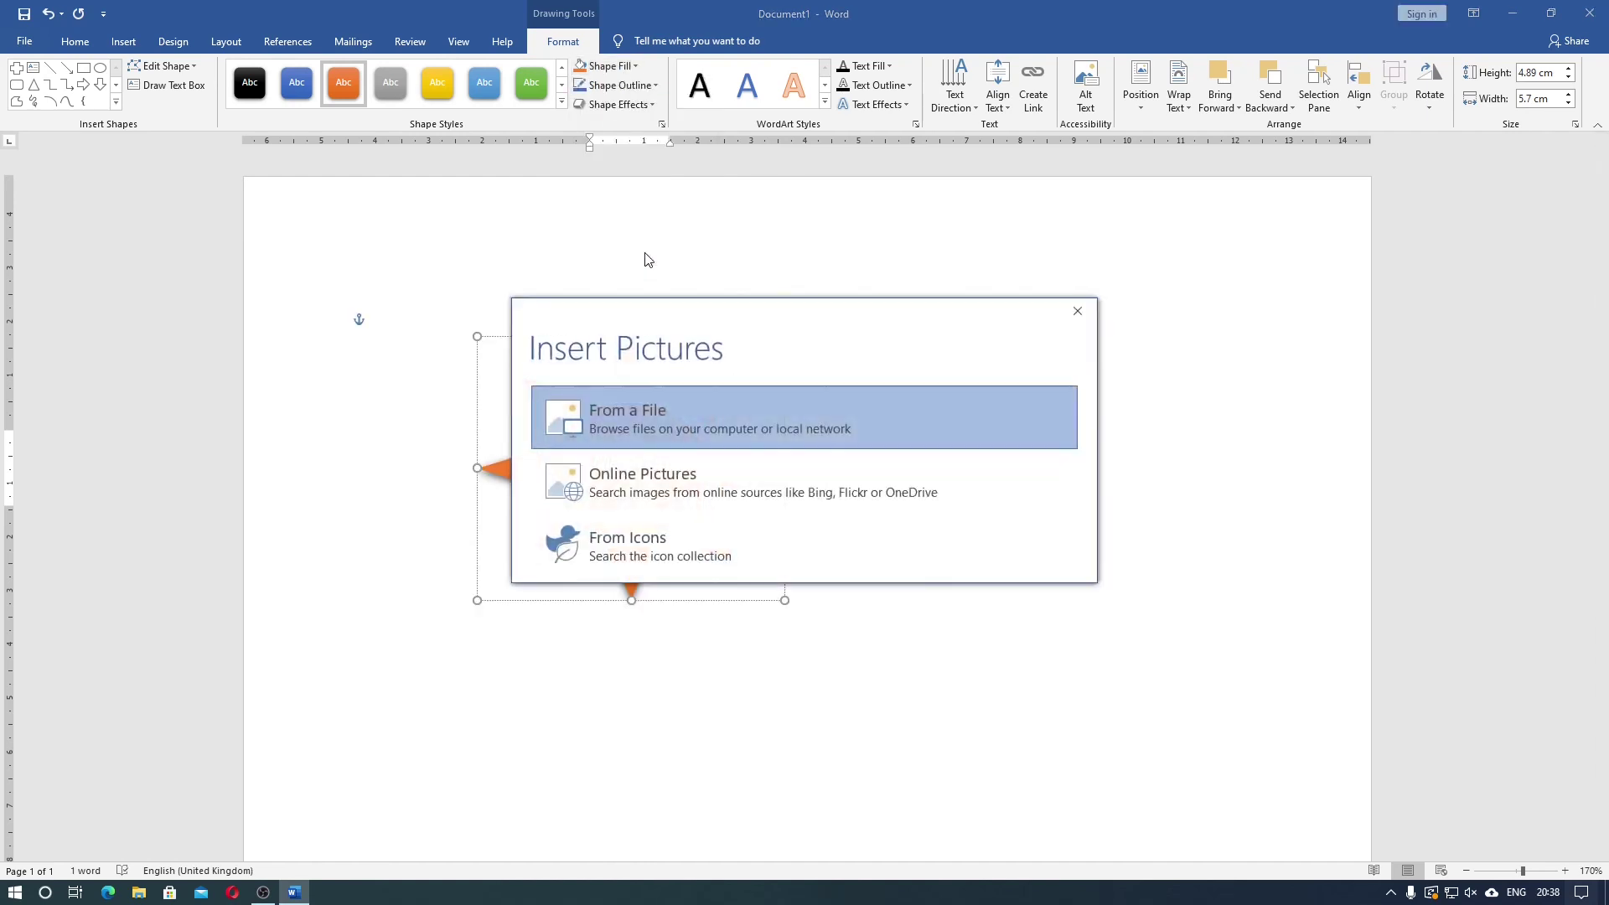
Try the cat photo from New folder (3) as the fill, then undo back to orange.
click(677, 415)
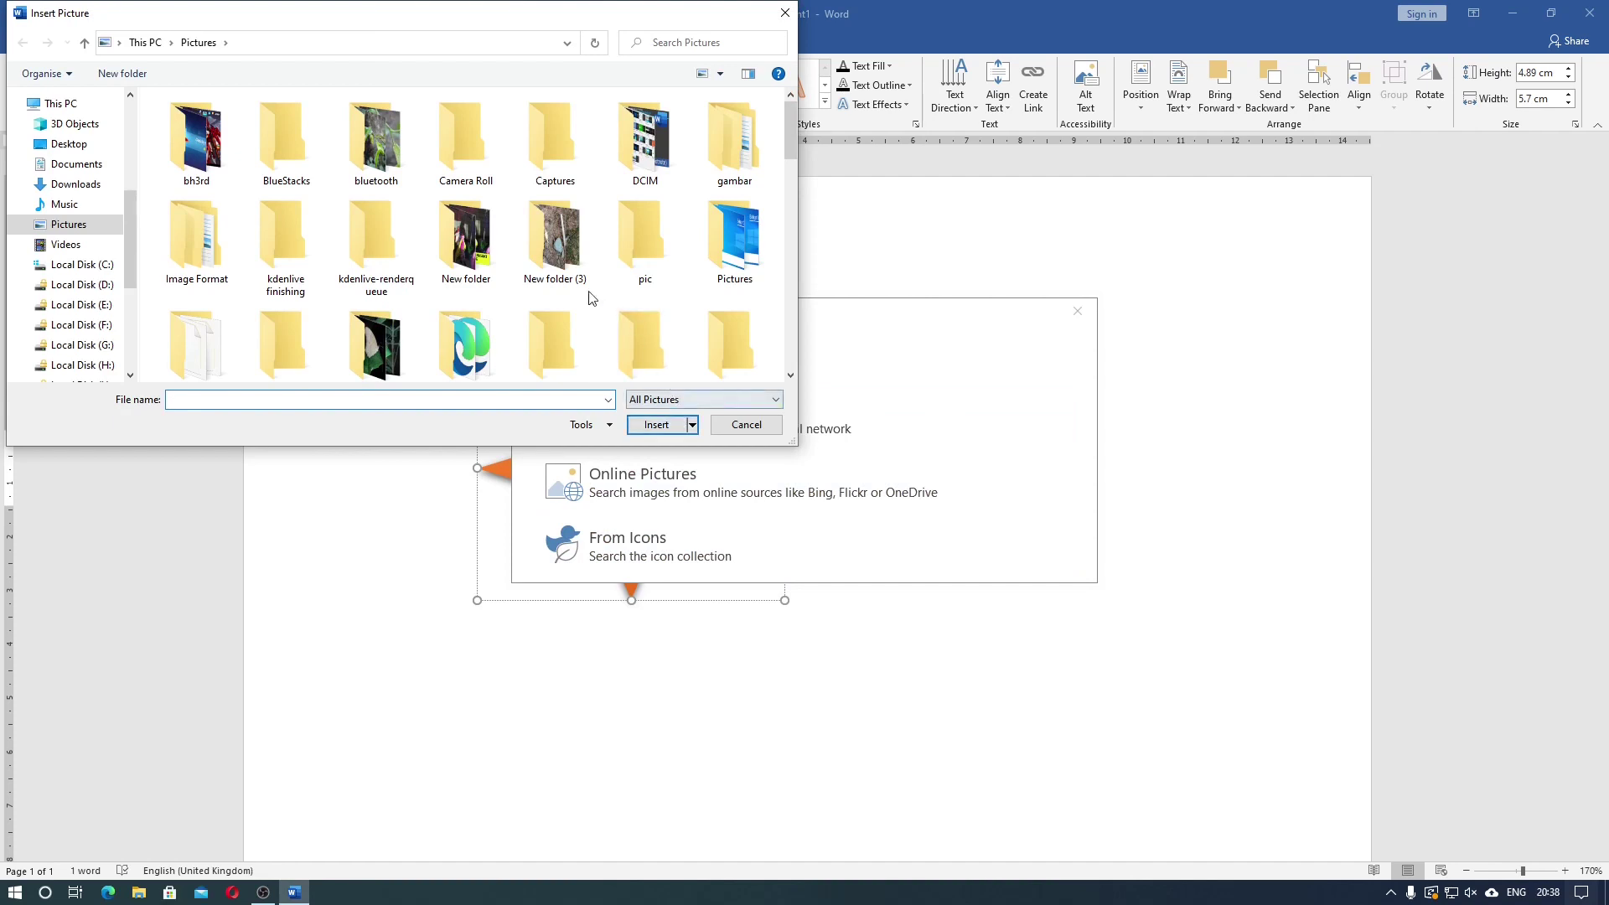
double_click(540, 243)
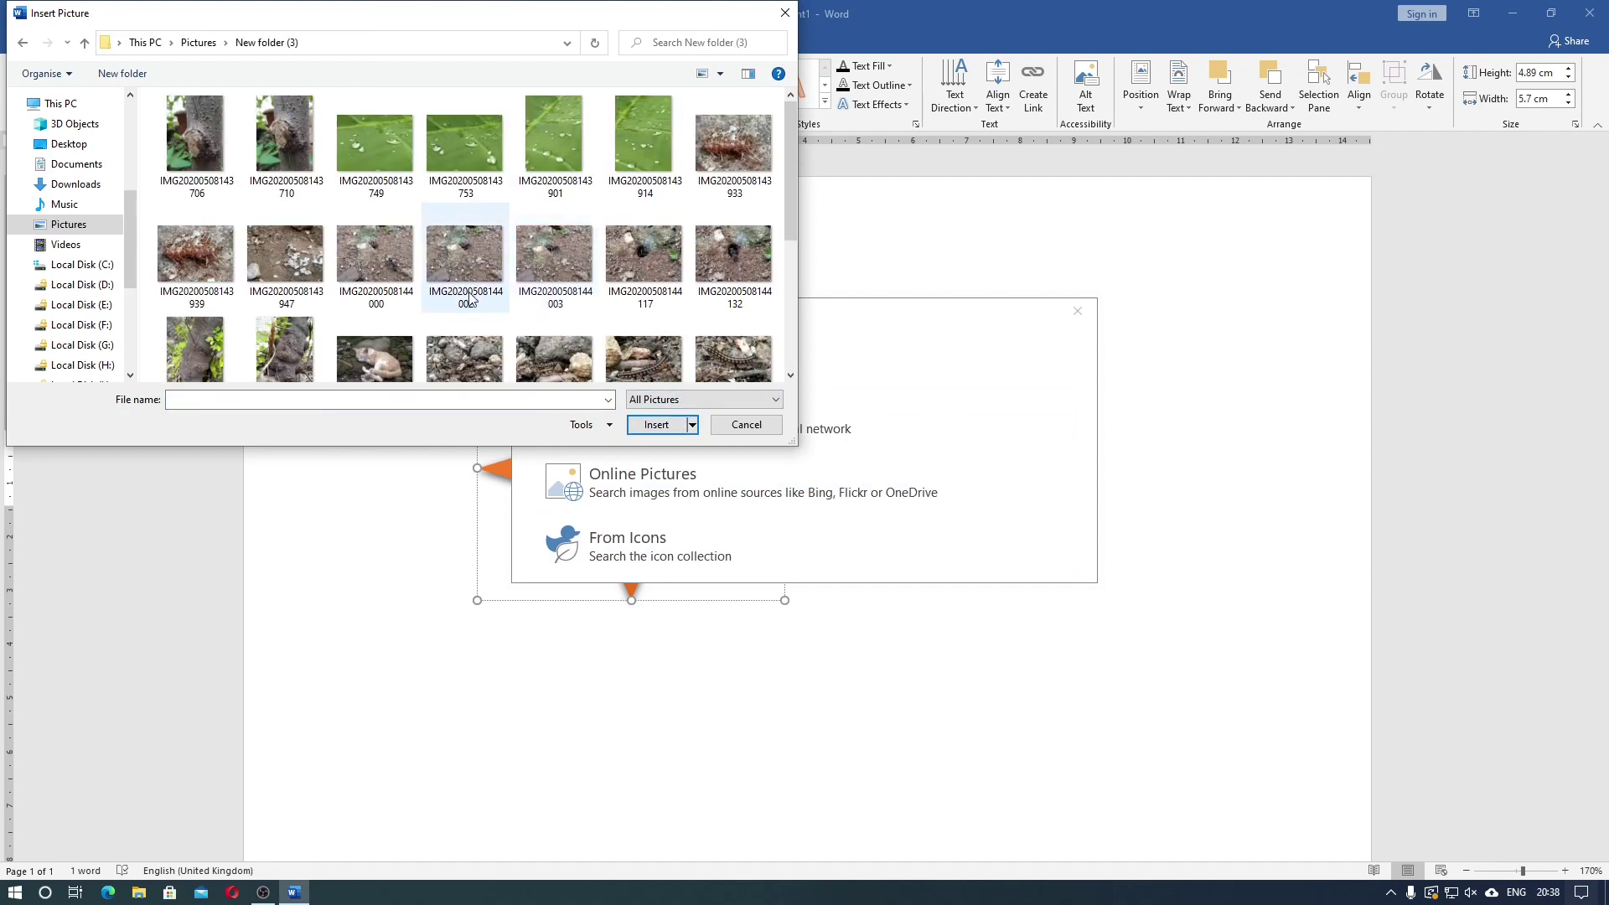
scroll(469, 297, down, 1)
double_click(374, 318)
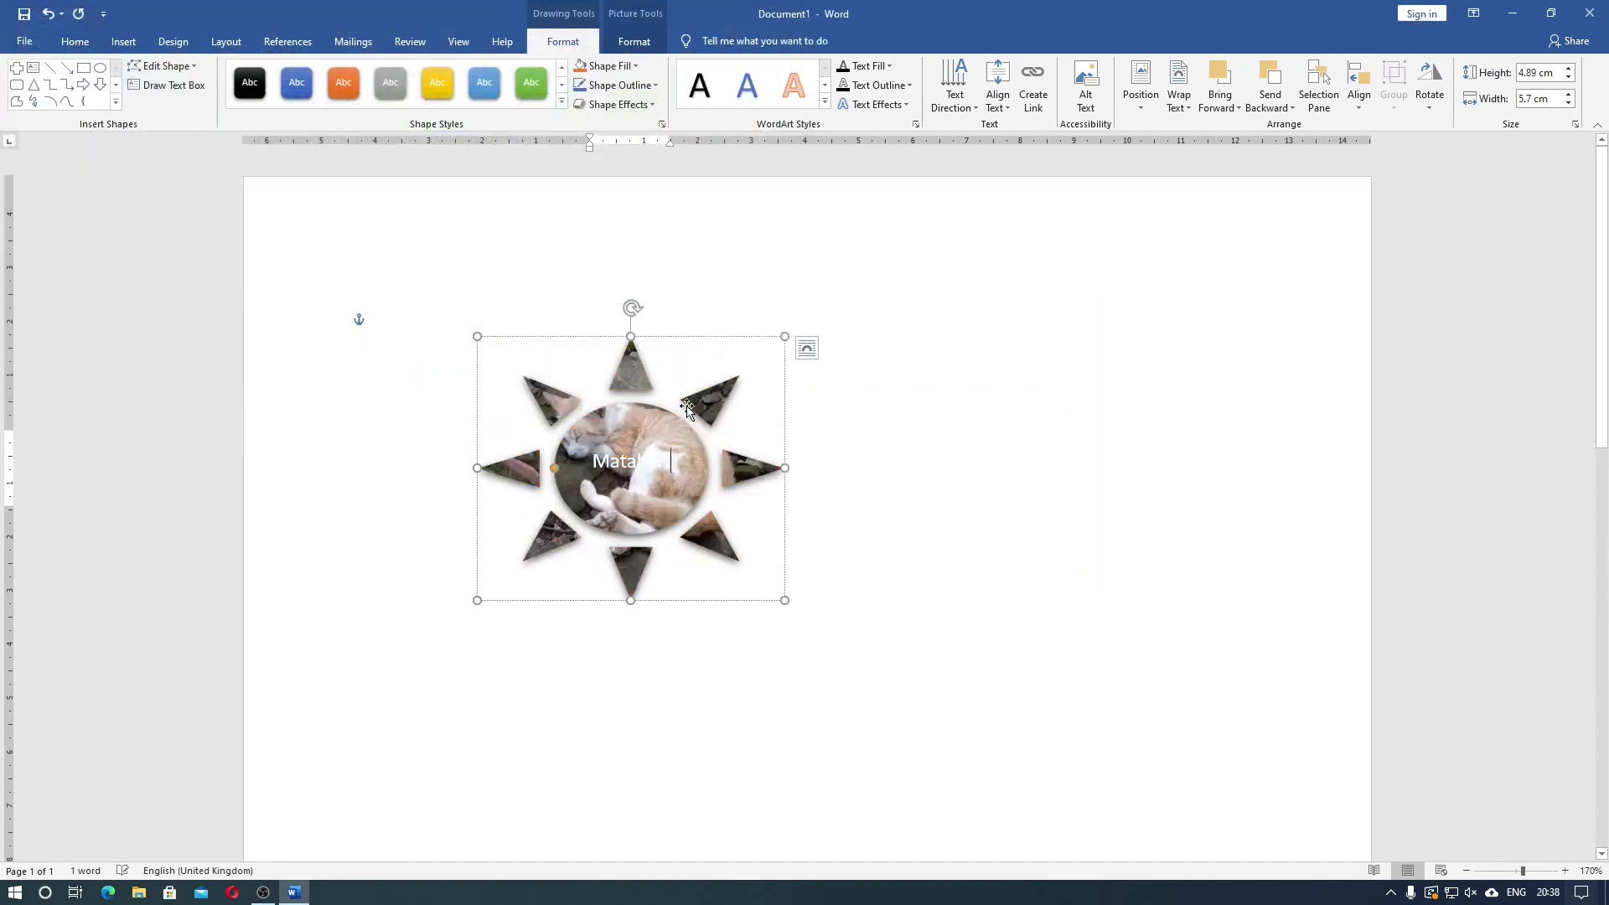
key(ctrl+z)
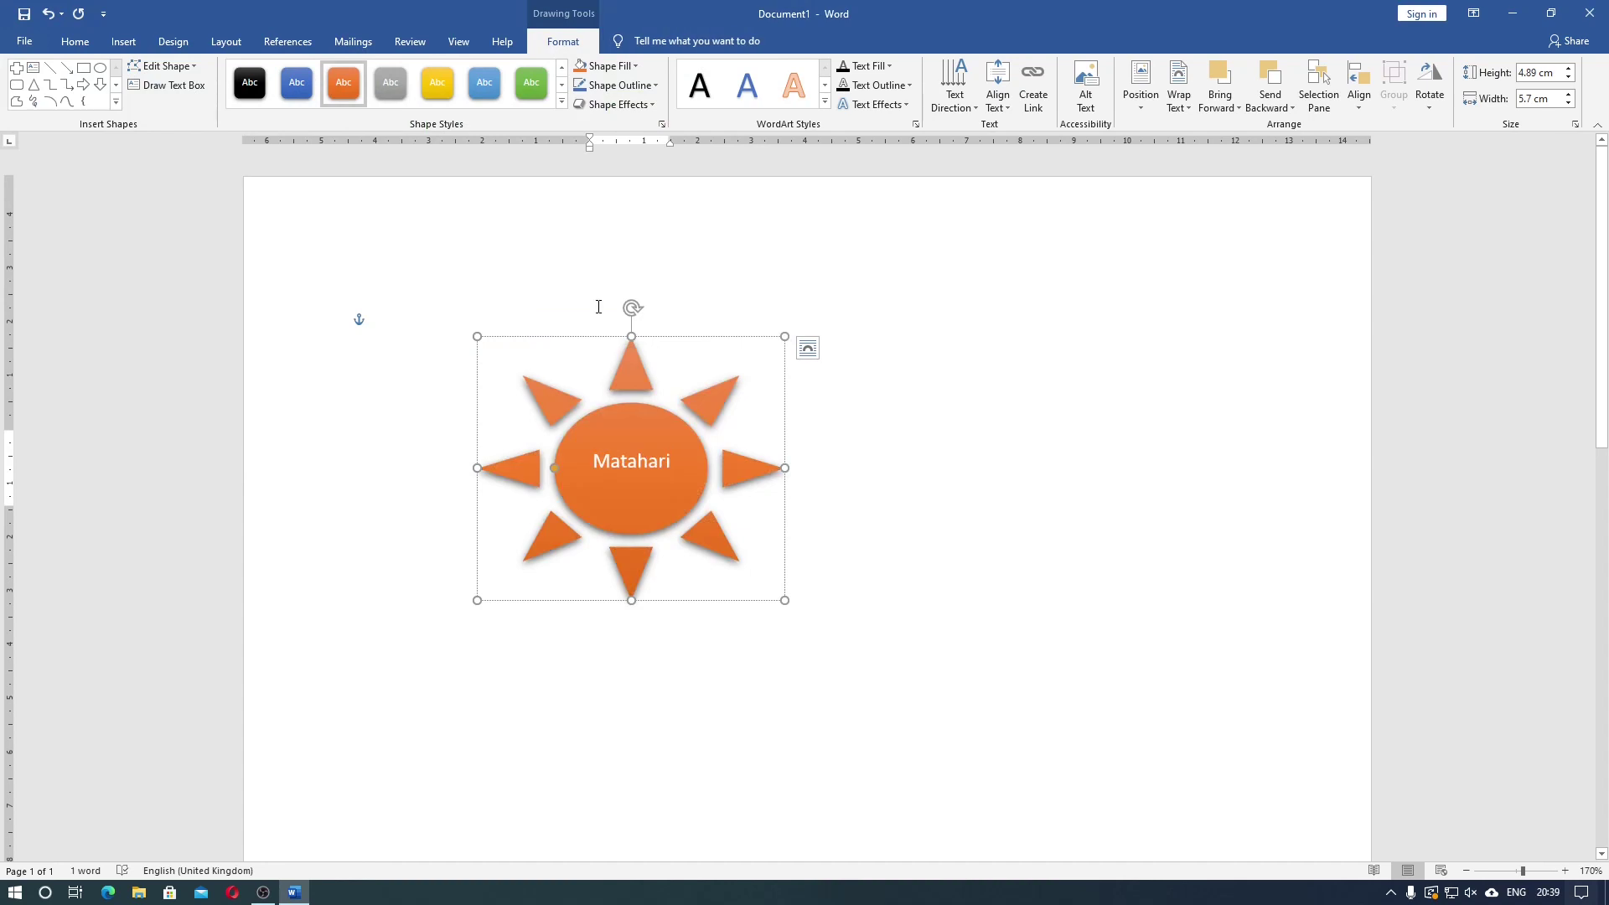
Give the sun a green outline and a yellow glow, then exit text editing.
click(620, 84)
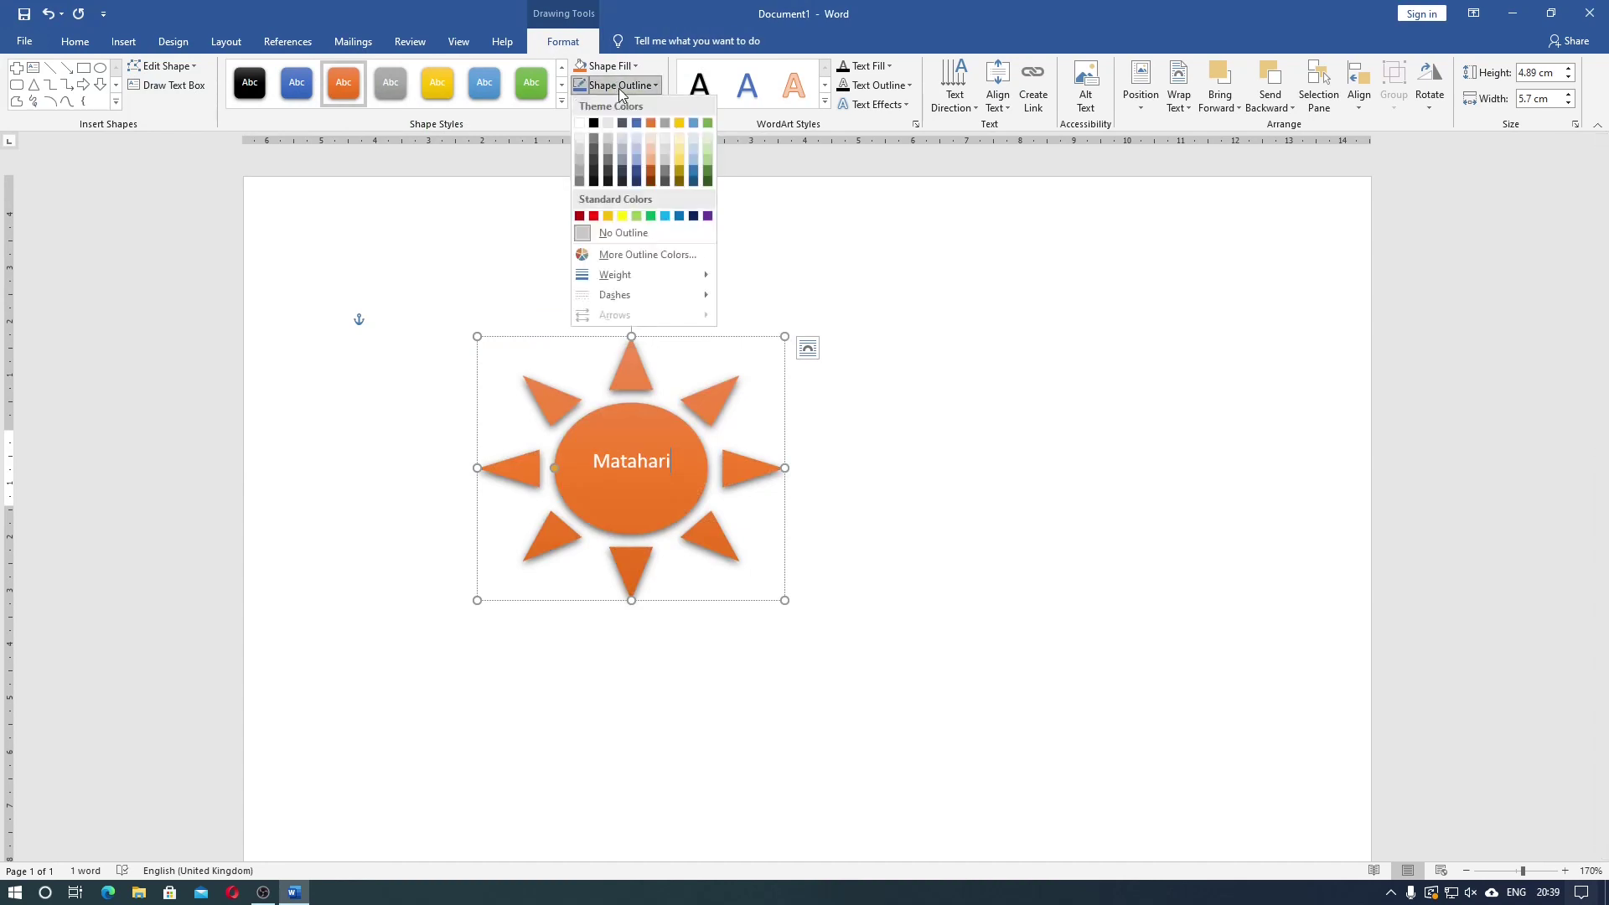
click(666, 215)
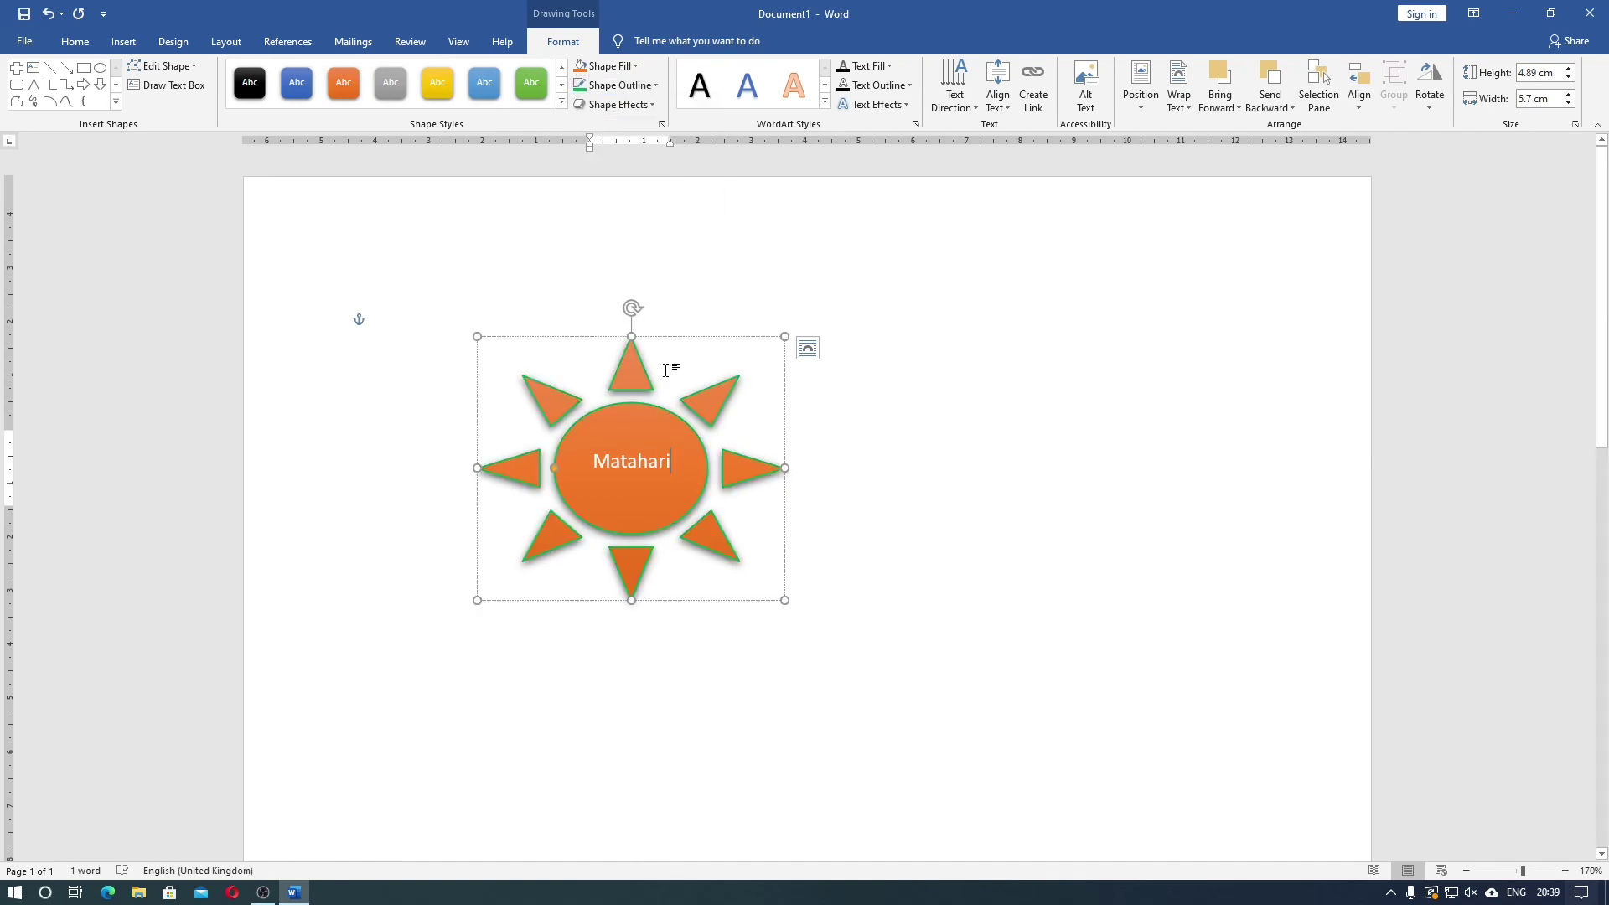
click(615, 104)
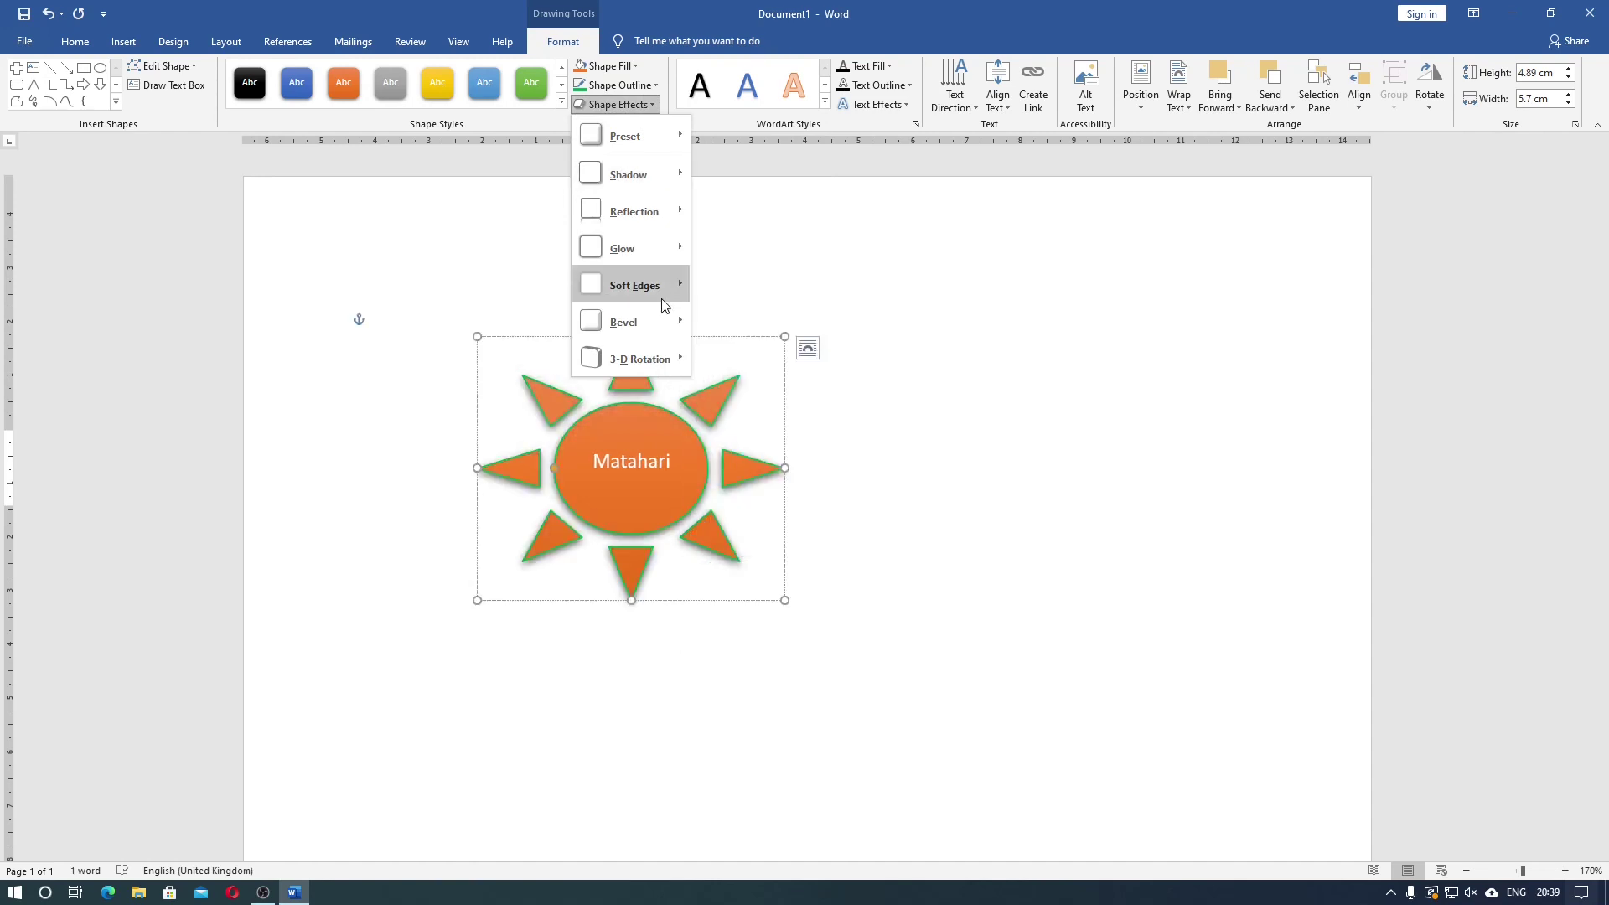
mouse_move(625, 248)
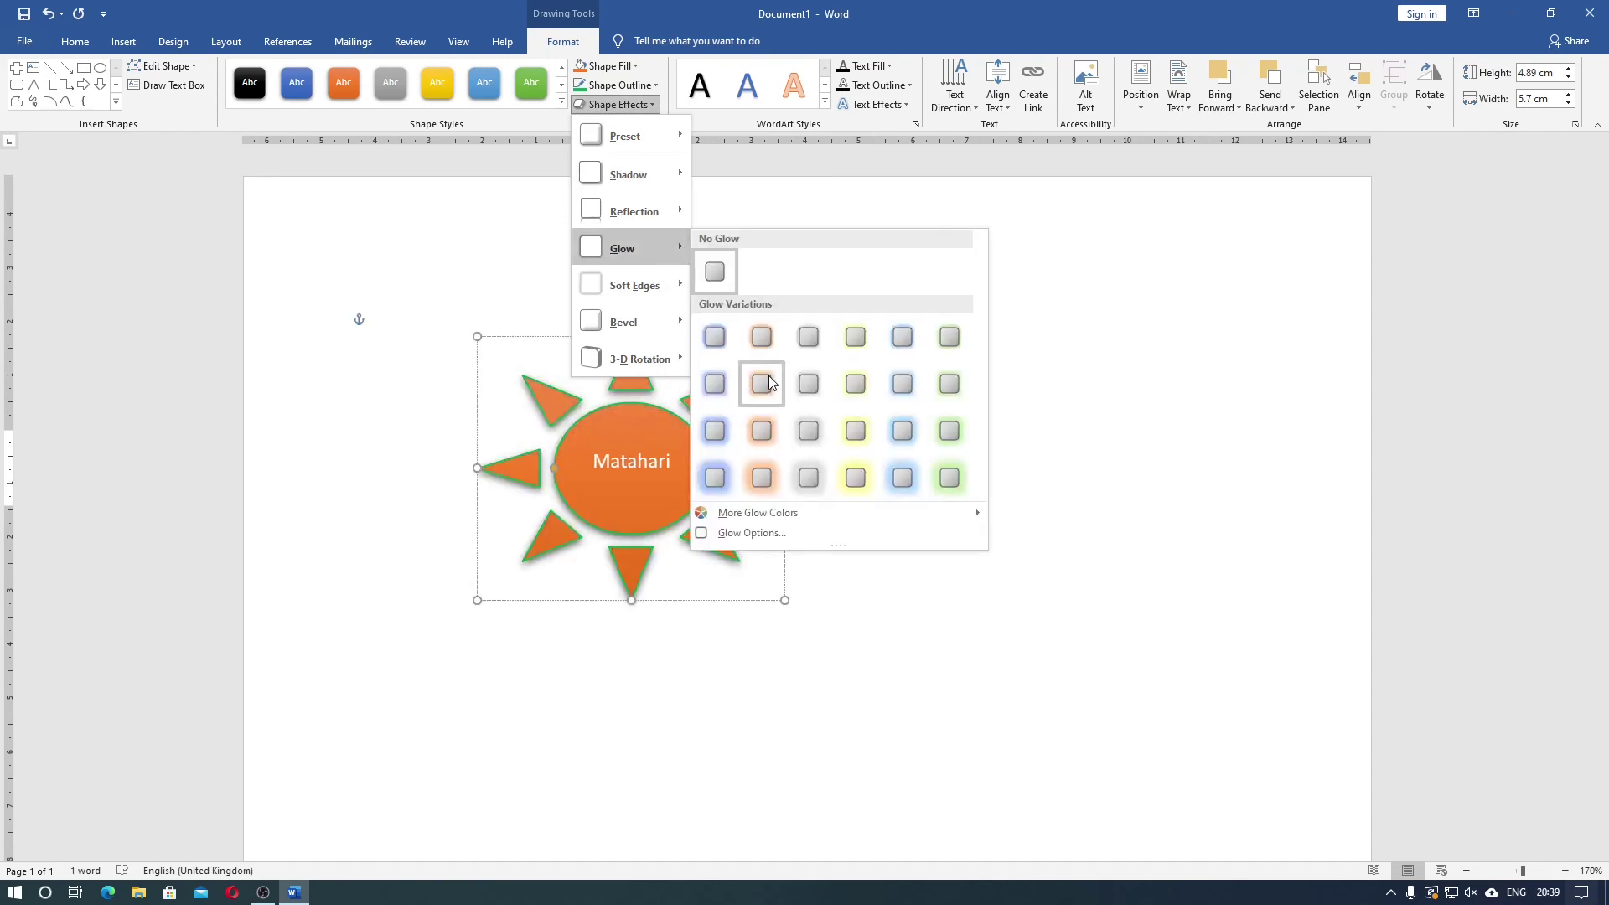
click(856, 385)
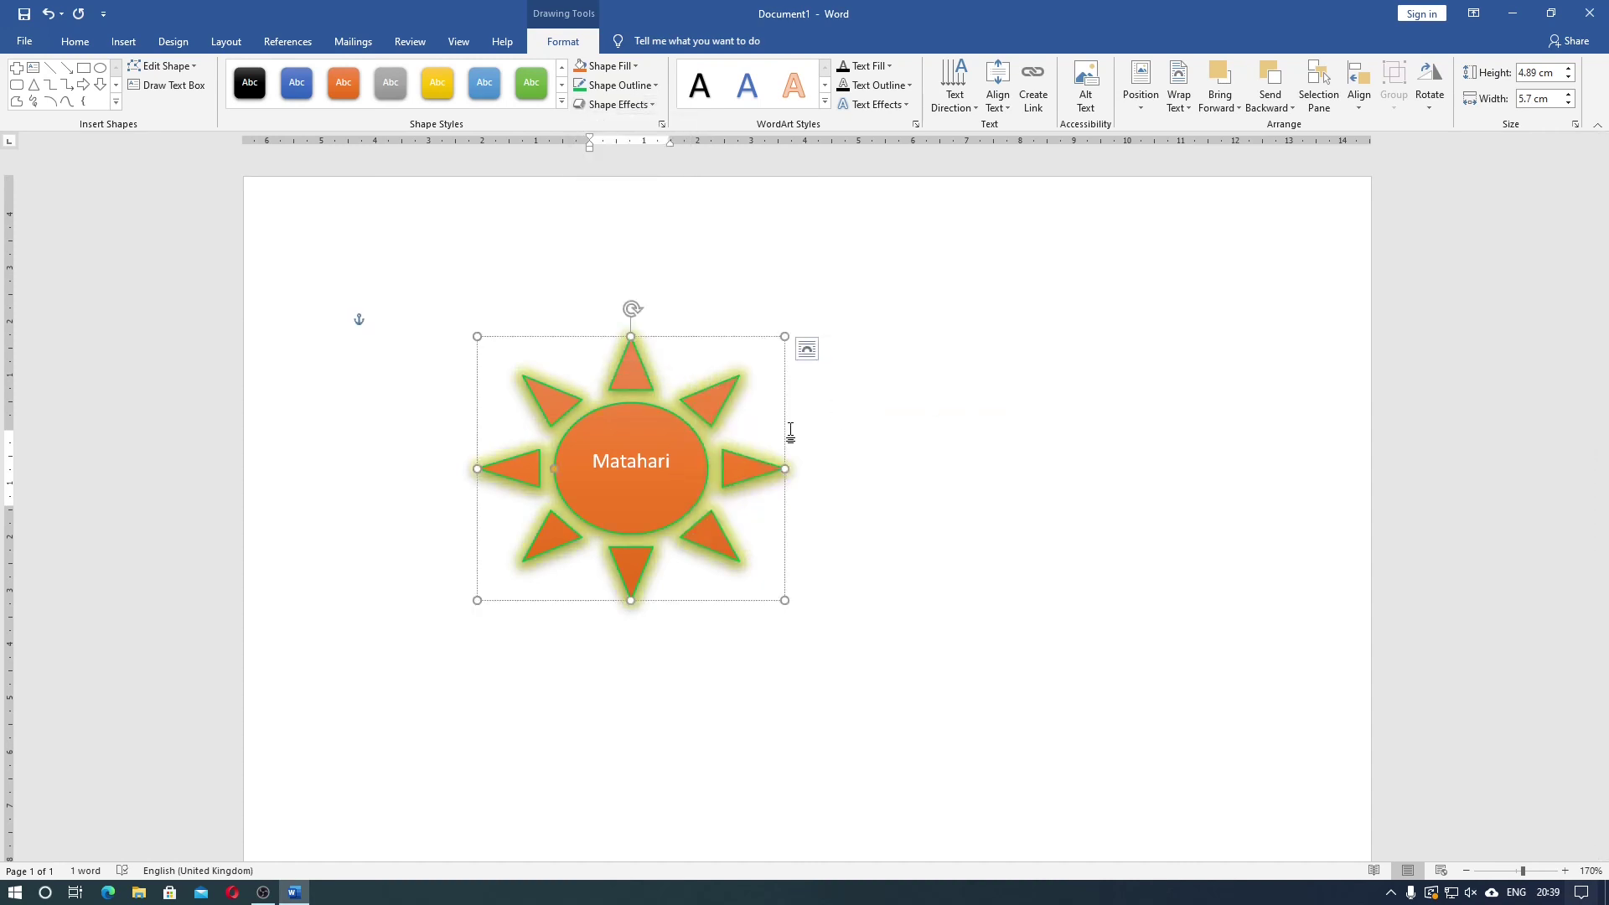
key(Escape)
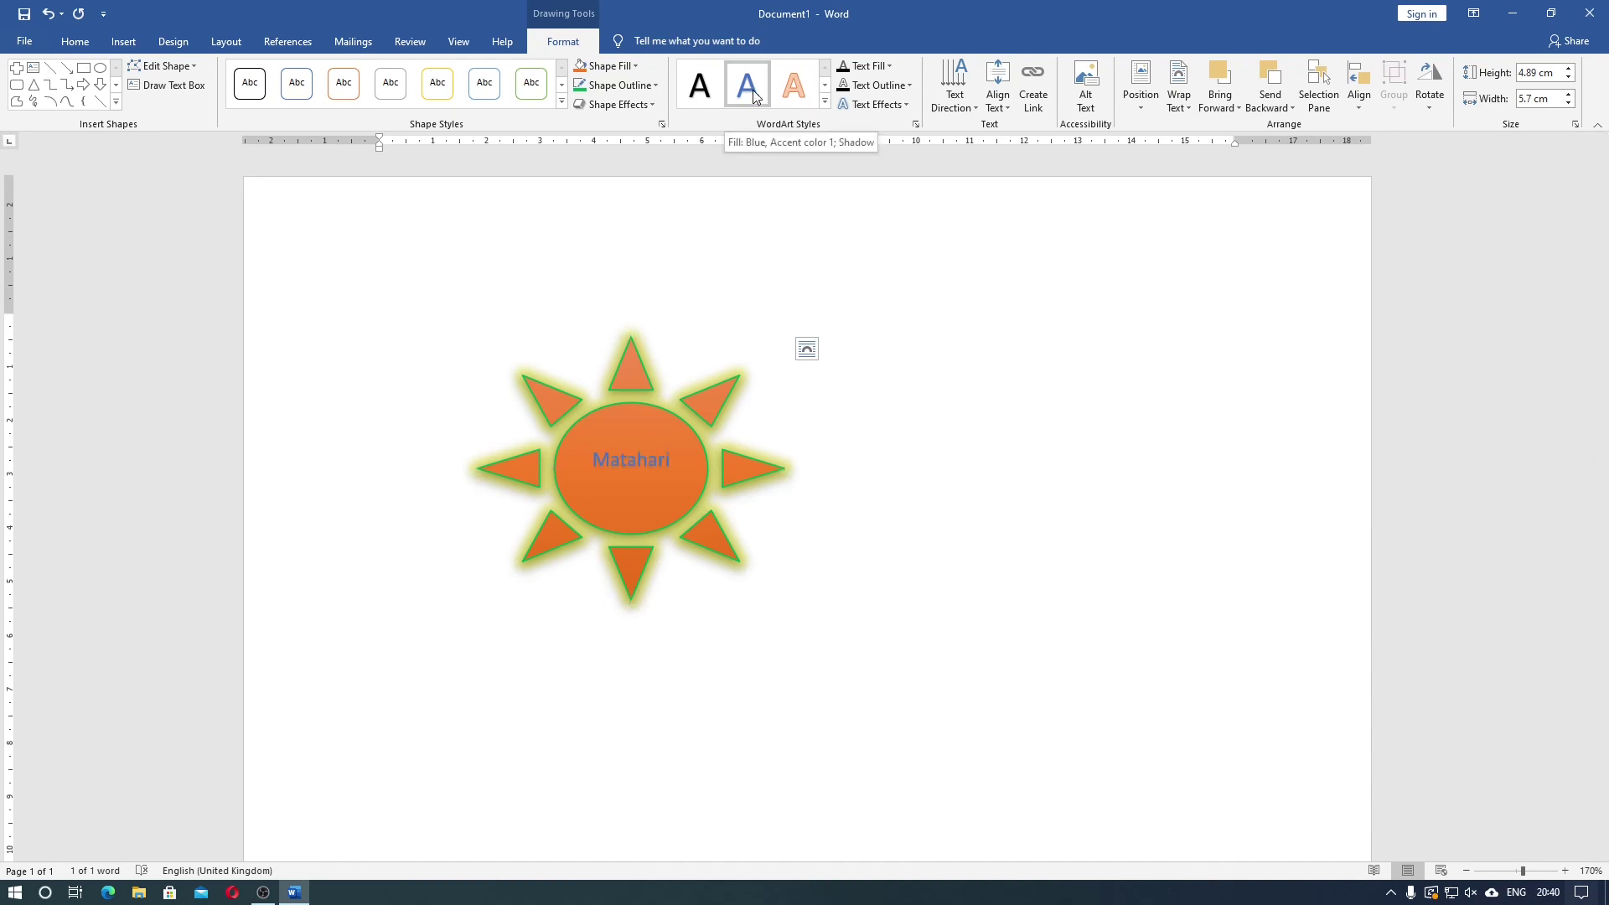
Style 'Matahari' as WordArt with red fill, blue outline and an arched Follow Path transform.
click(824, 104)
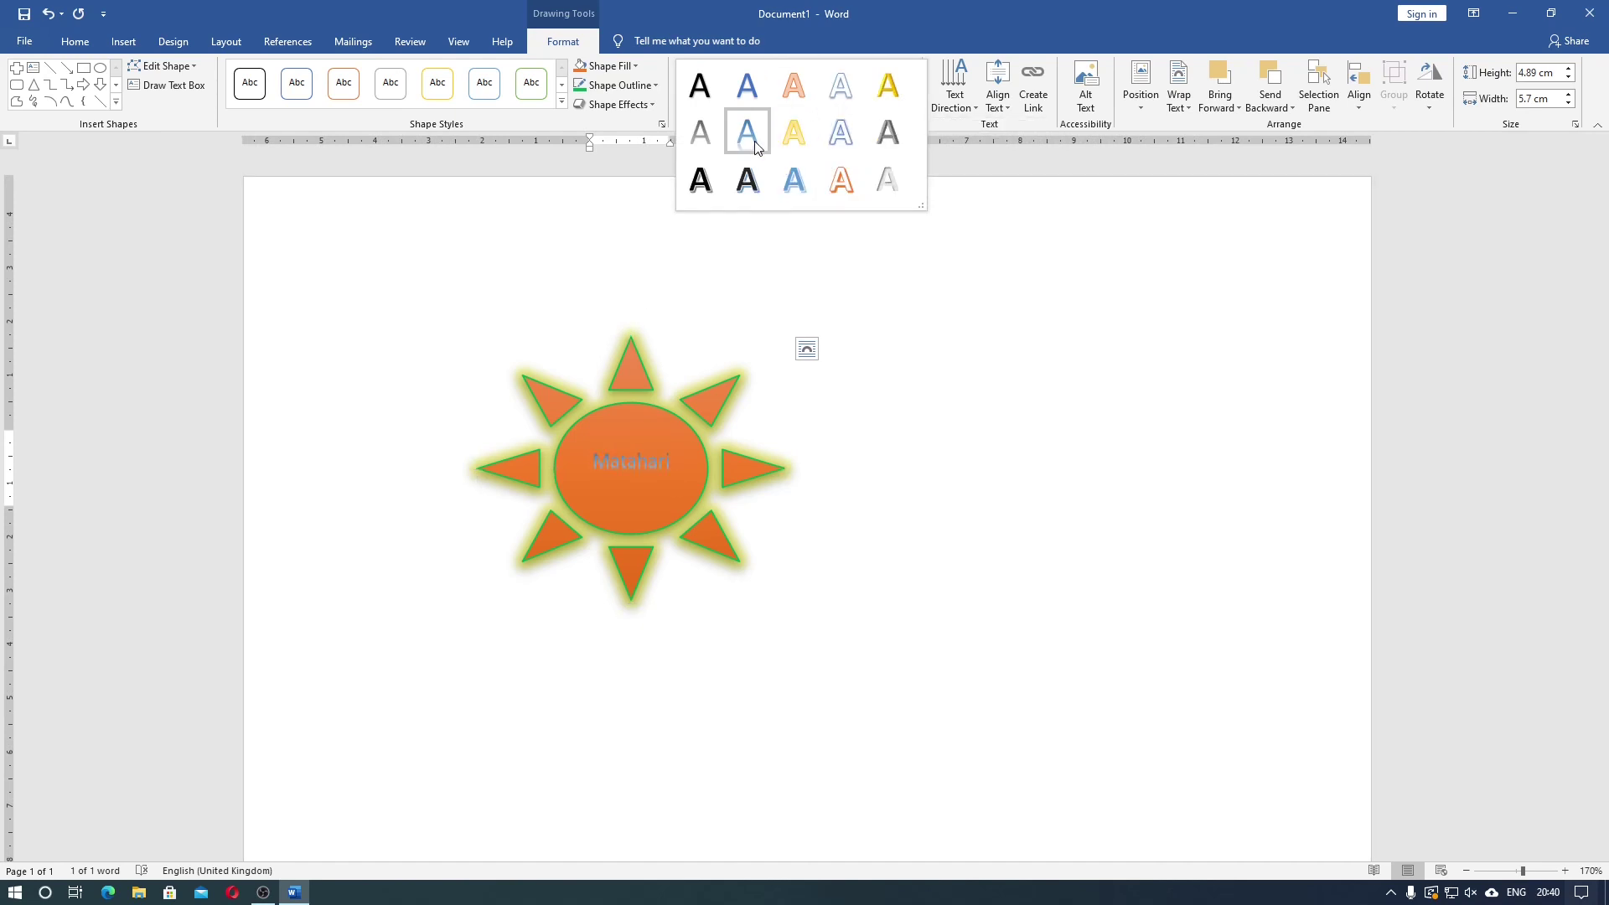
click(792, 182)
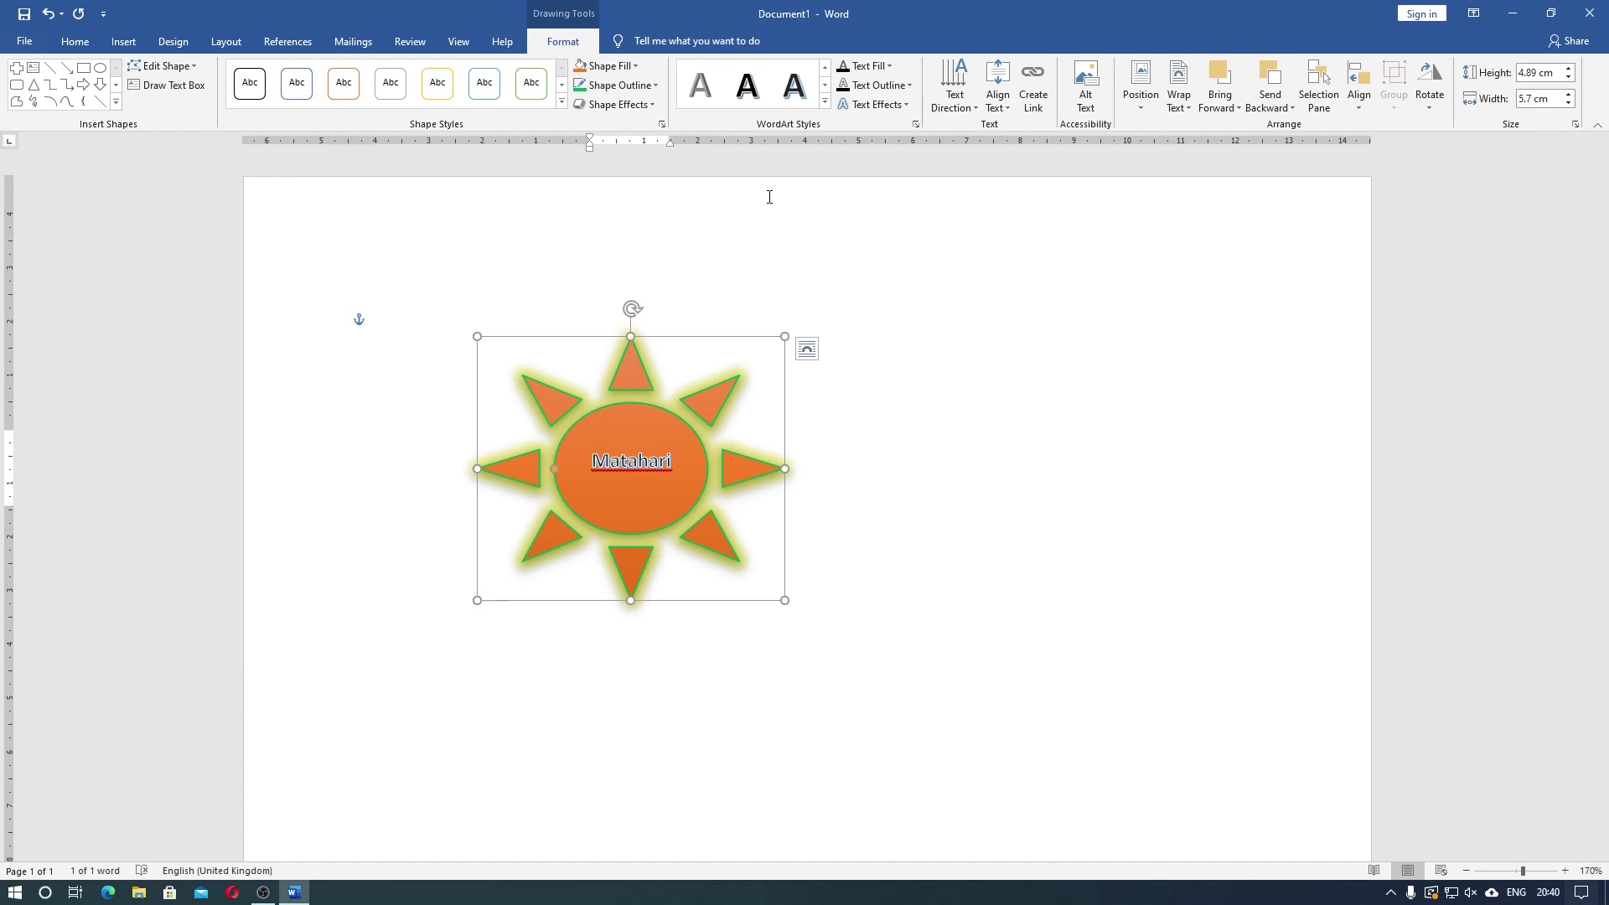
click(869, 75)
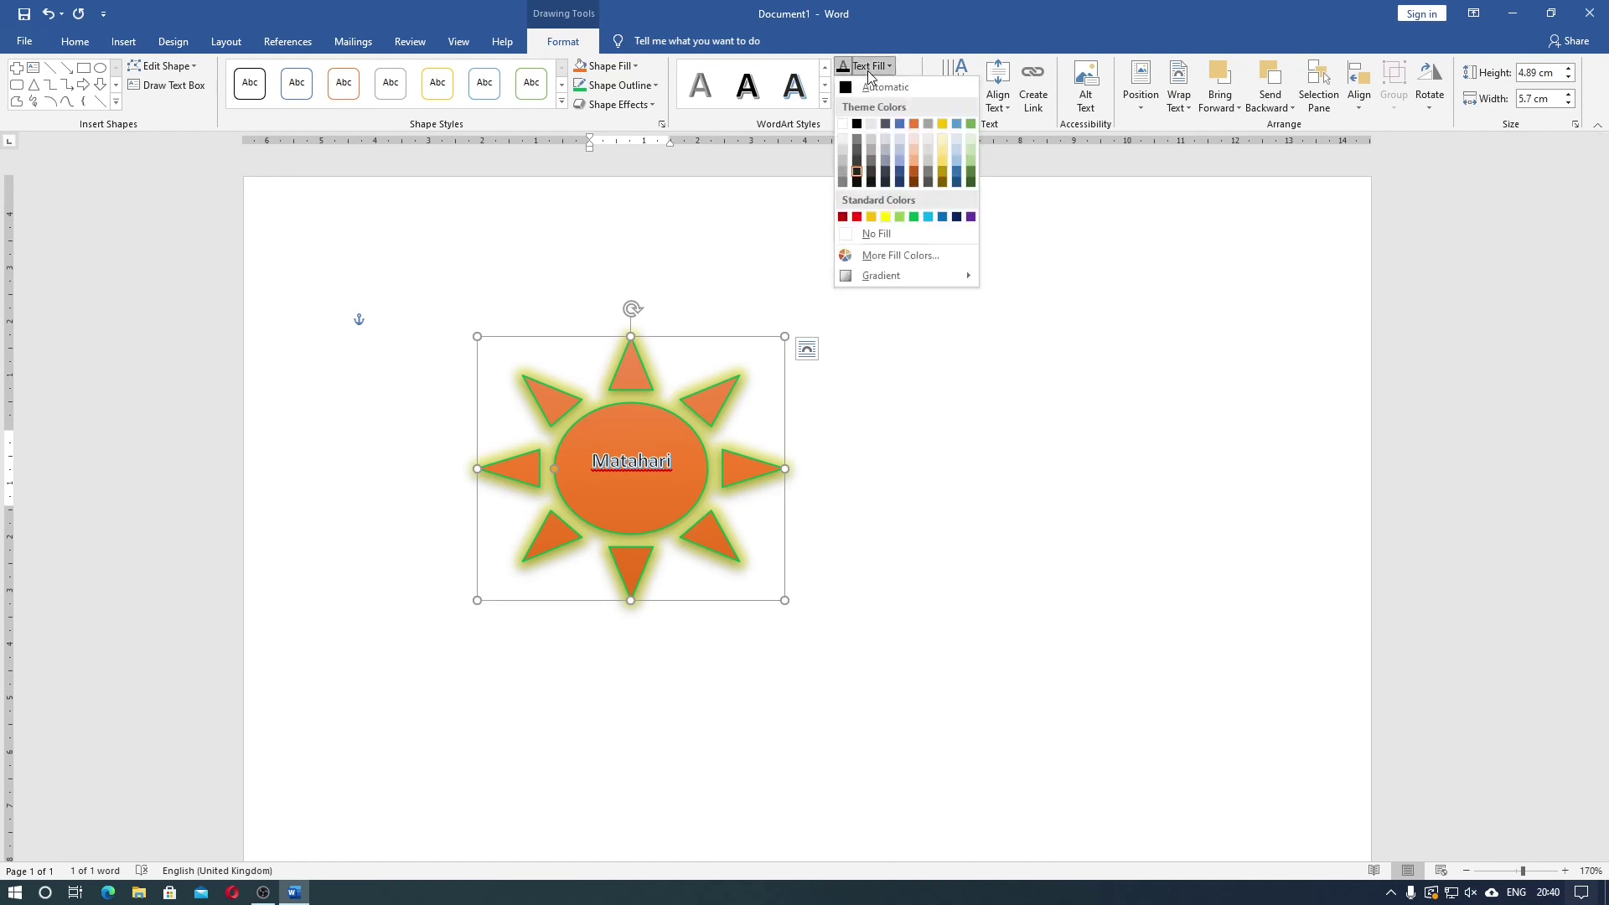
click(860, 217)
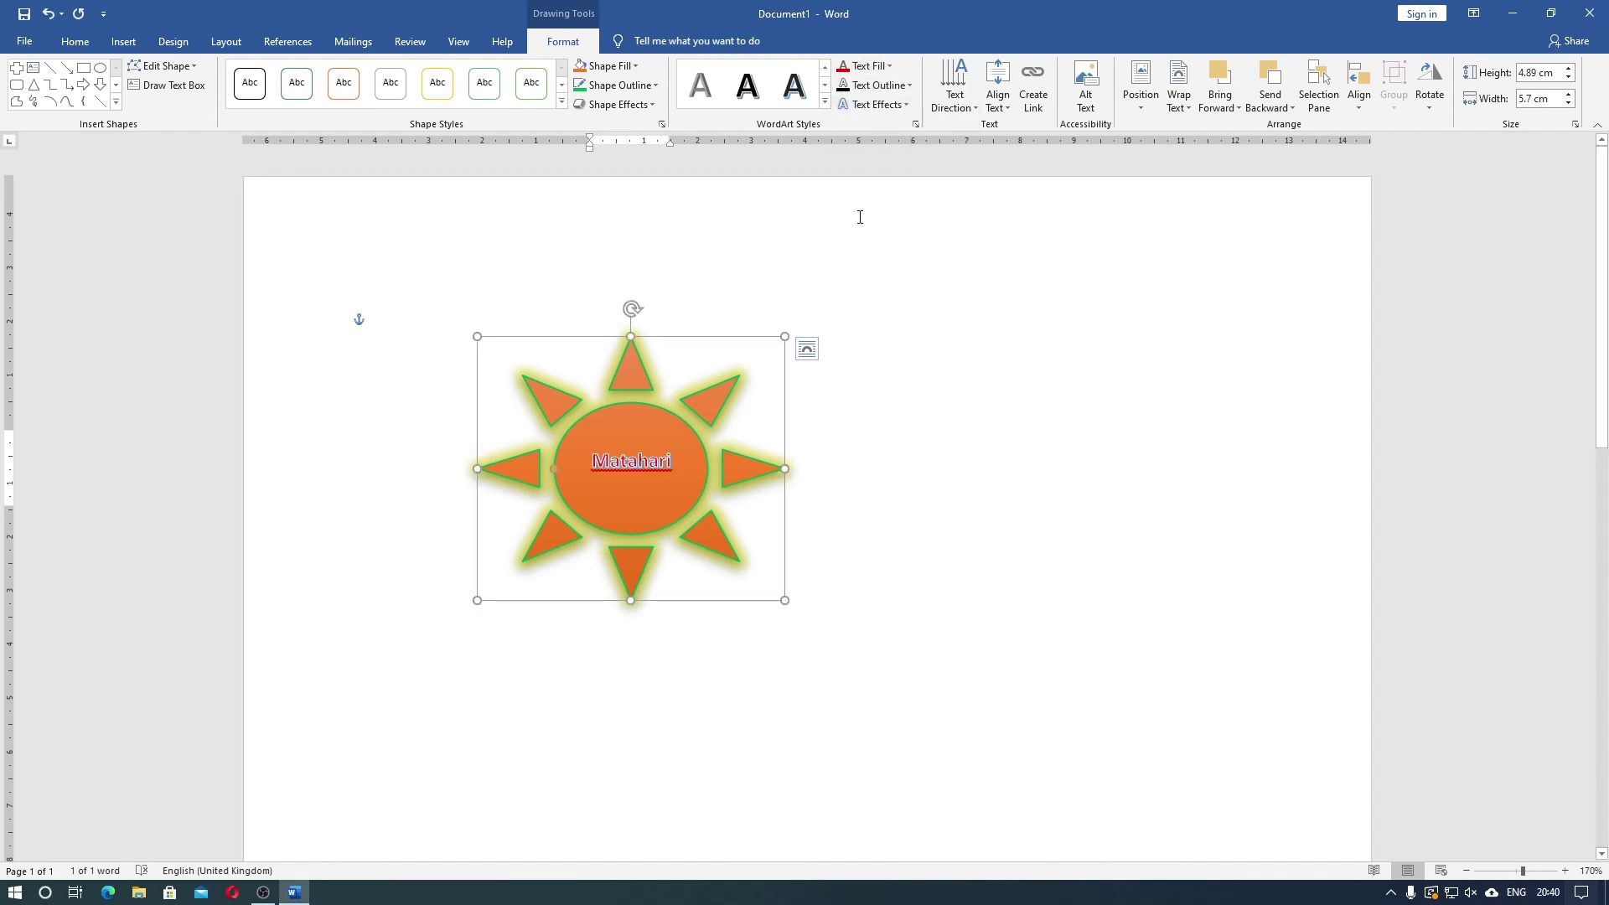
click(879, 92)
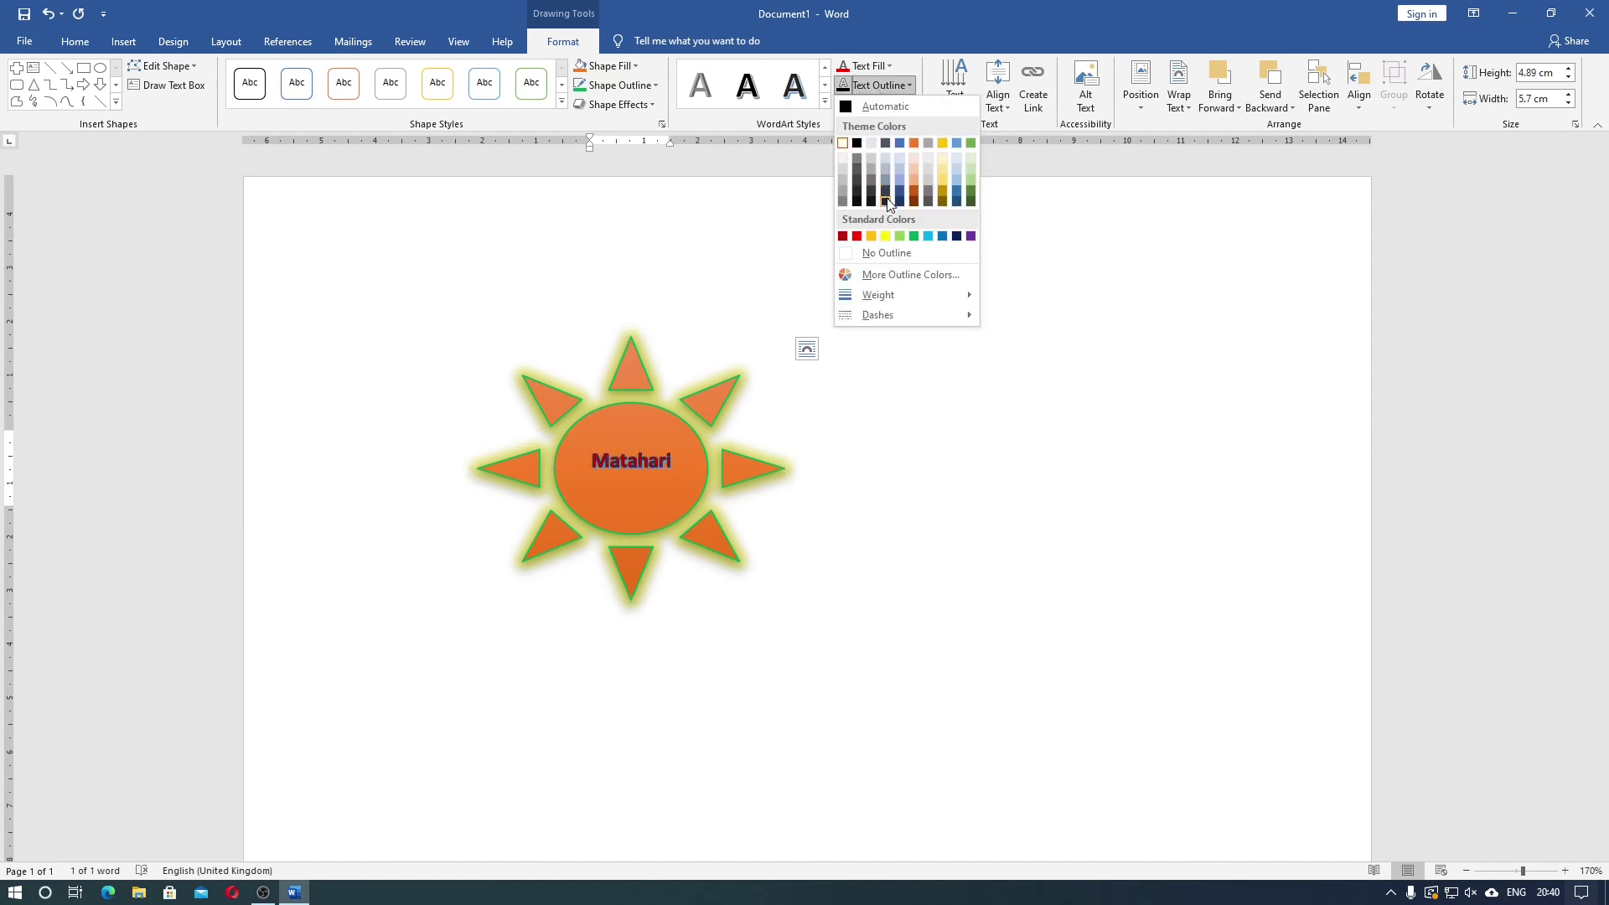
click(954, 144)
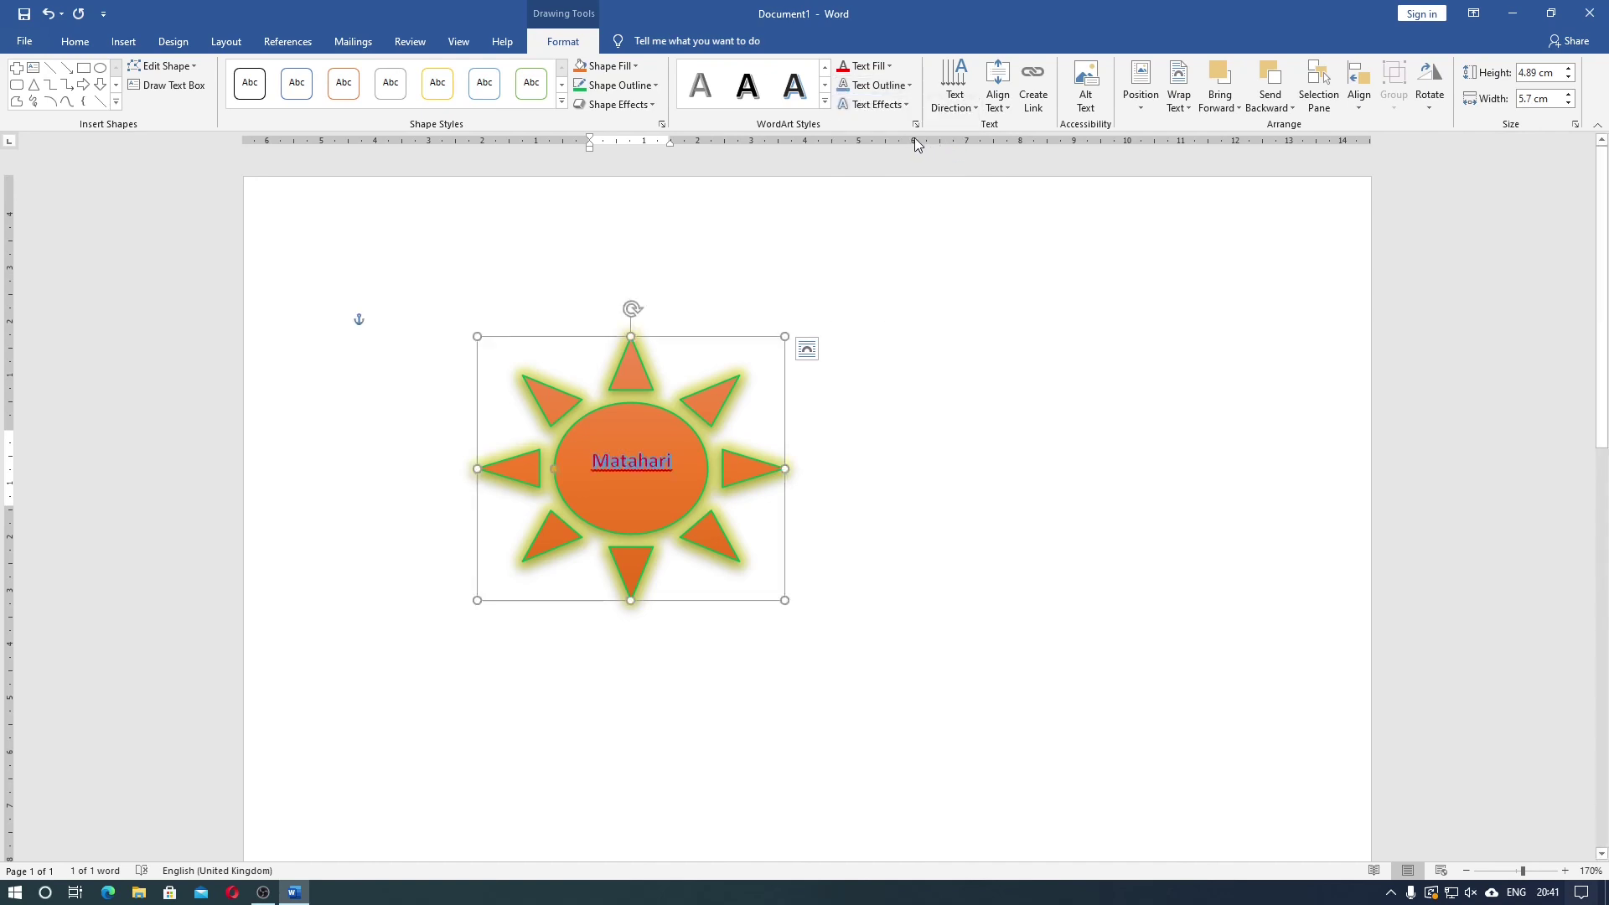
click(876, 104)
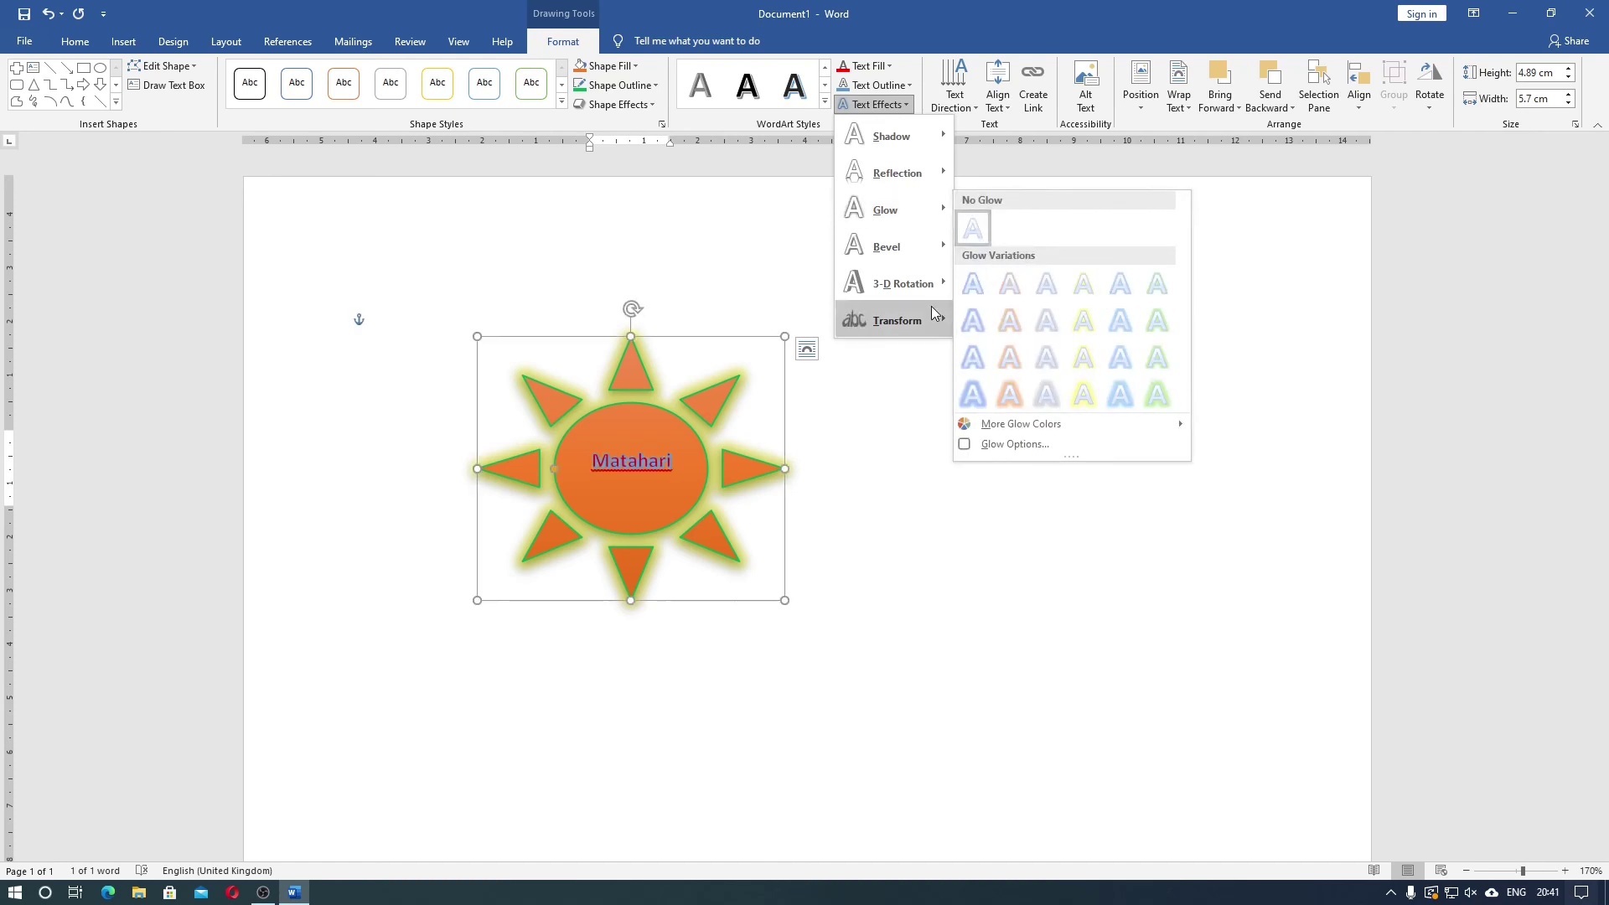
mouse_move(894, 319)
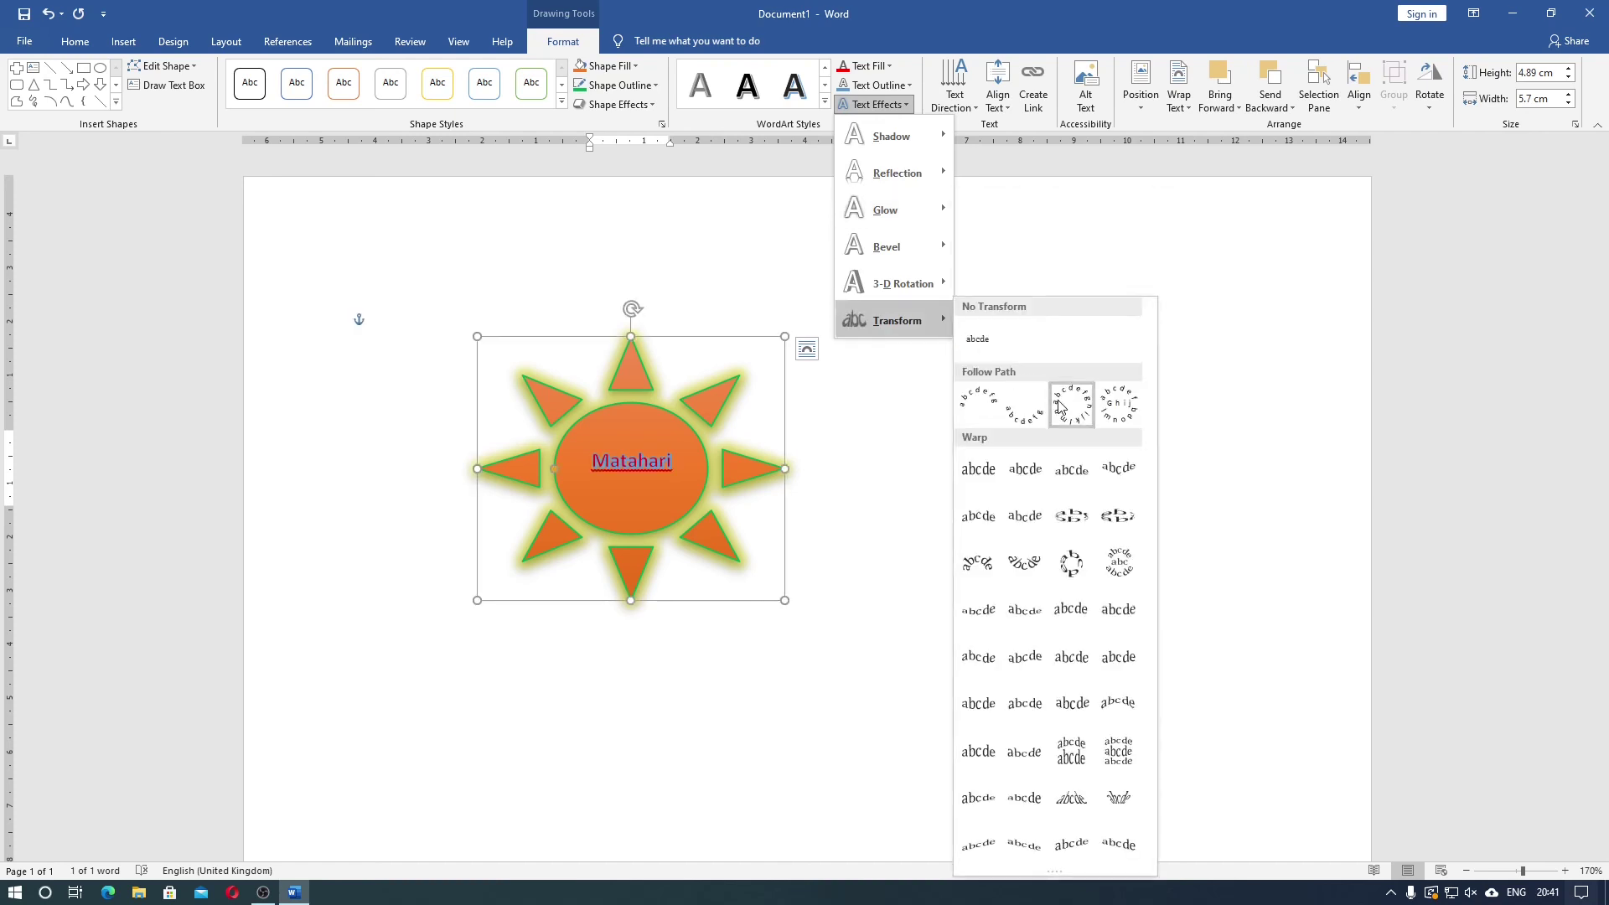
click(987, 417)
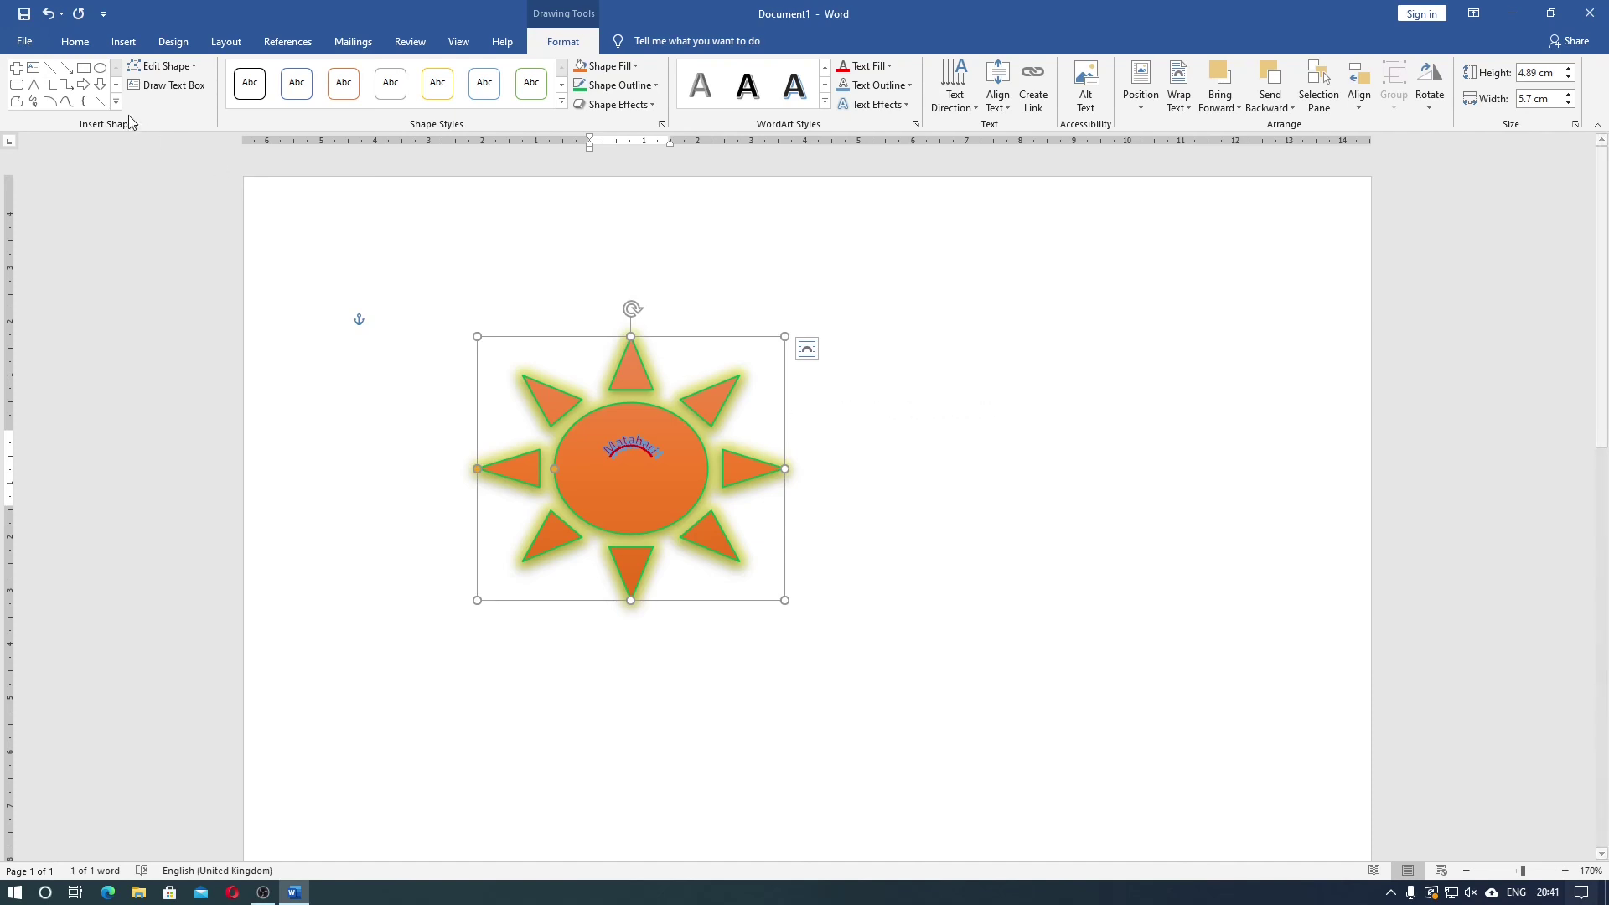
With Edit Points, stretch the upper-right, top, left and bottom rays and bulge the body downward.
click(157, 67)
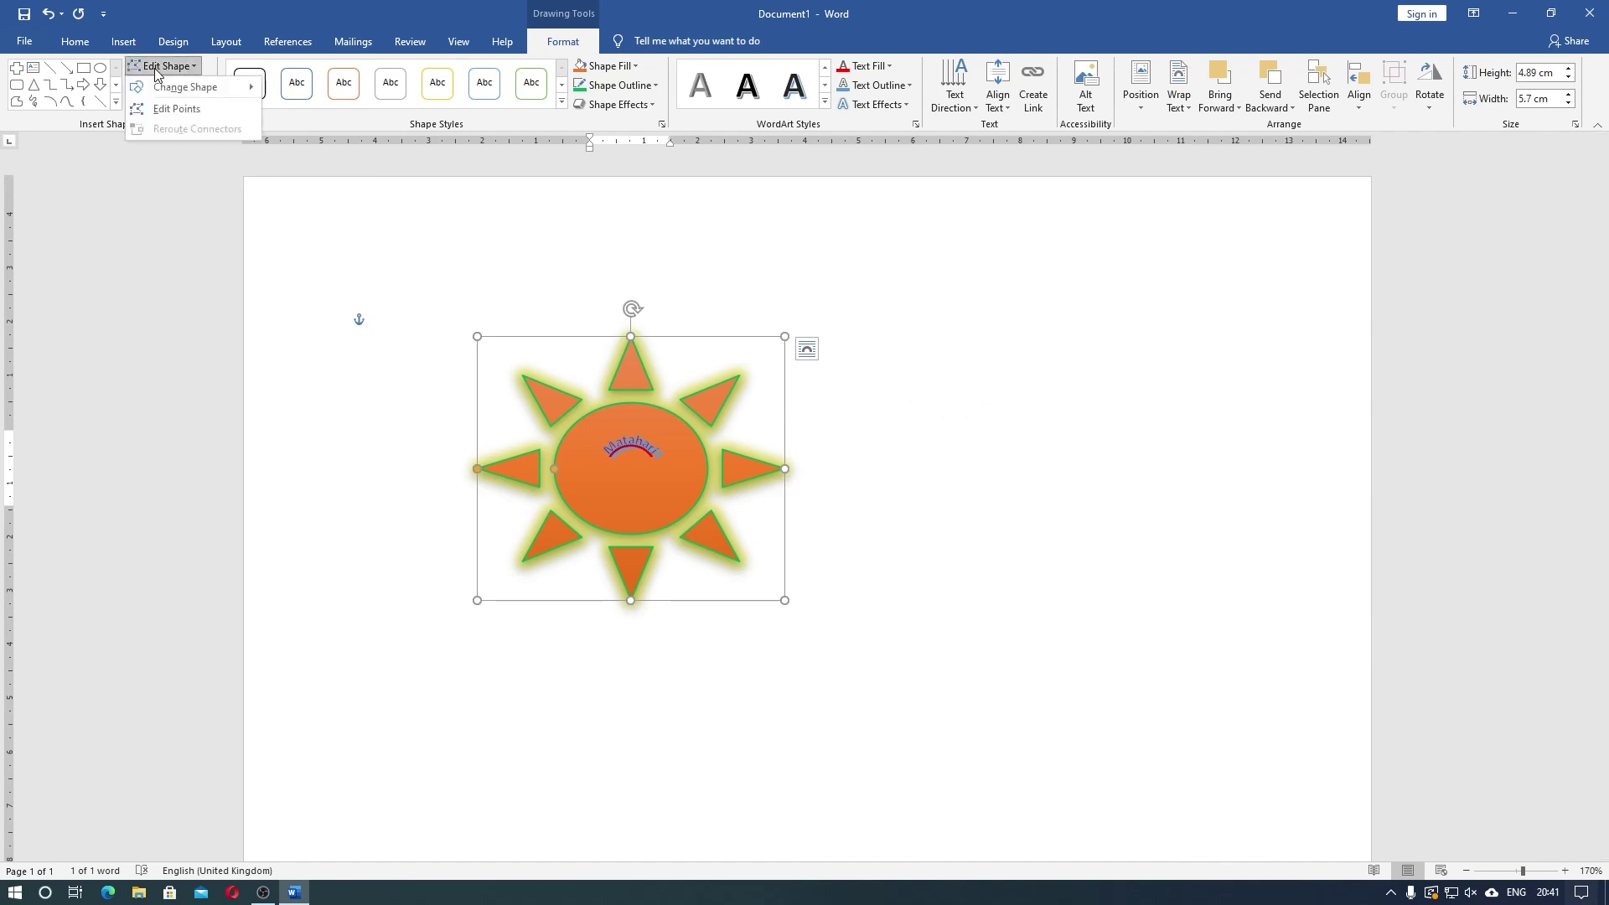
click(174, 114)
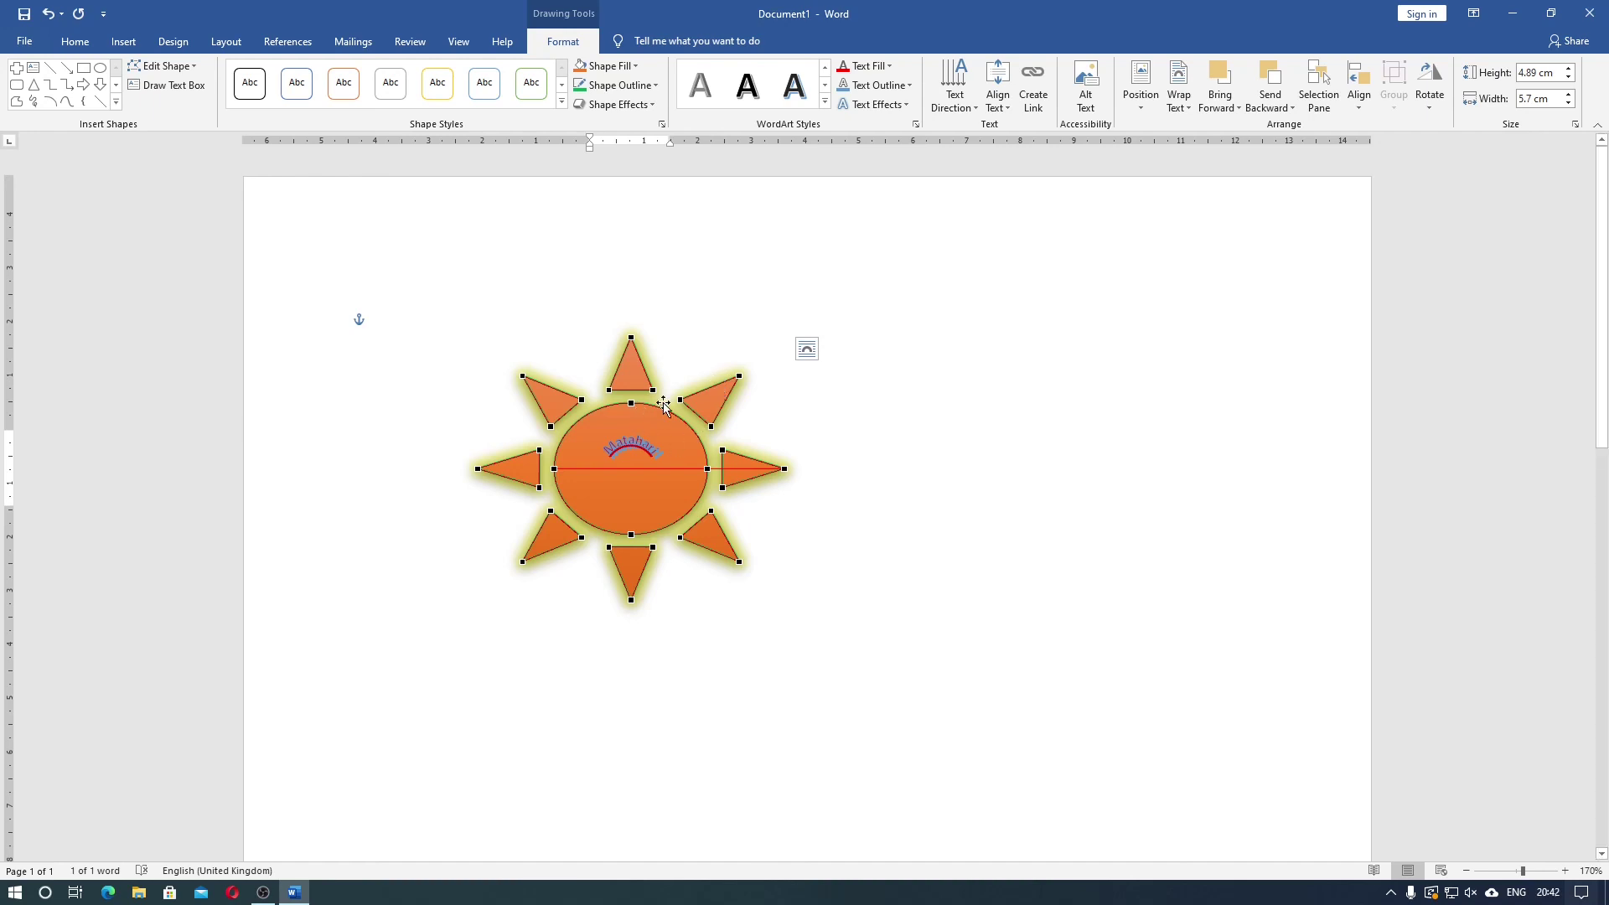
drag(739, 376, 848, 312)
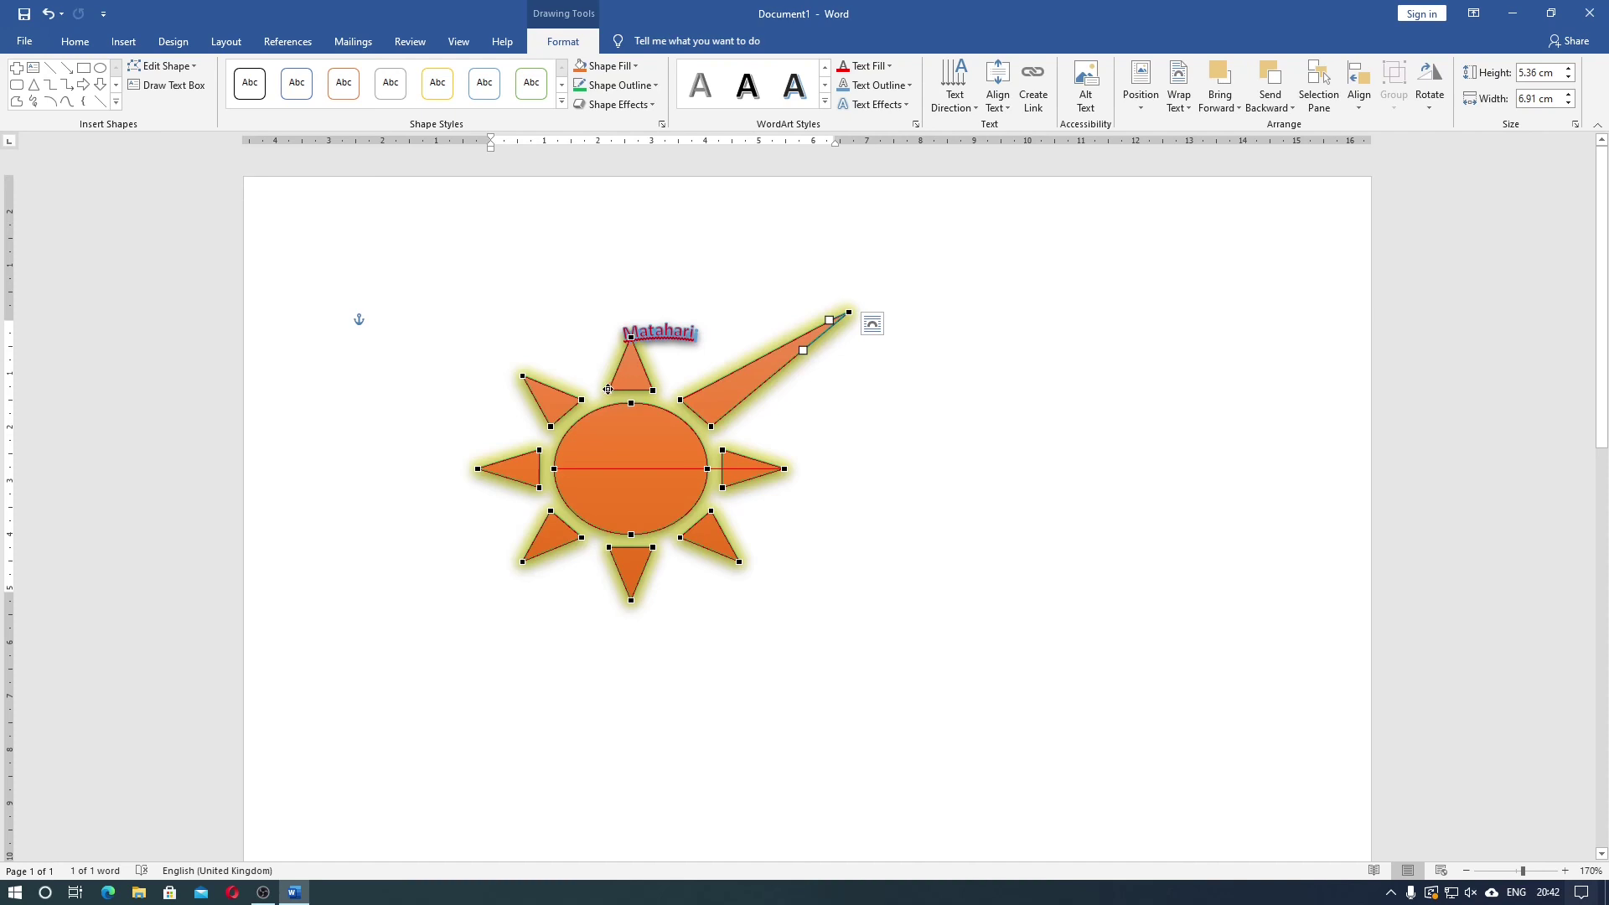
drag(608, 389, 480, 357)
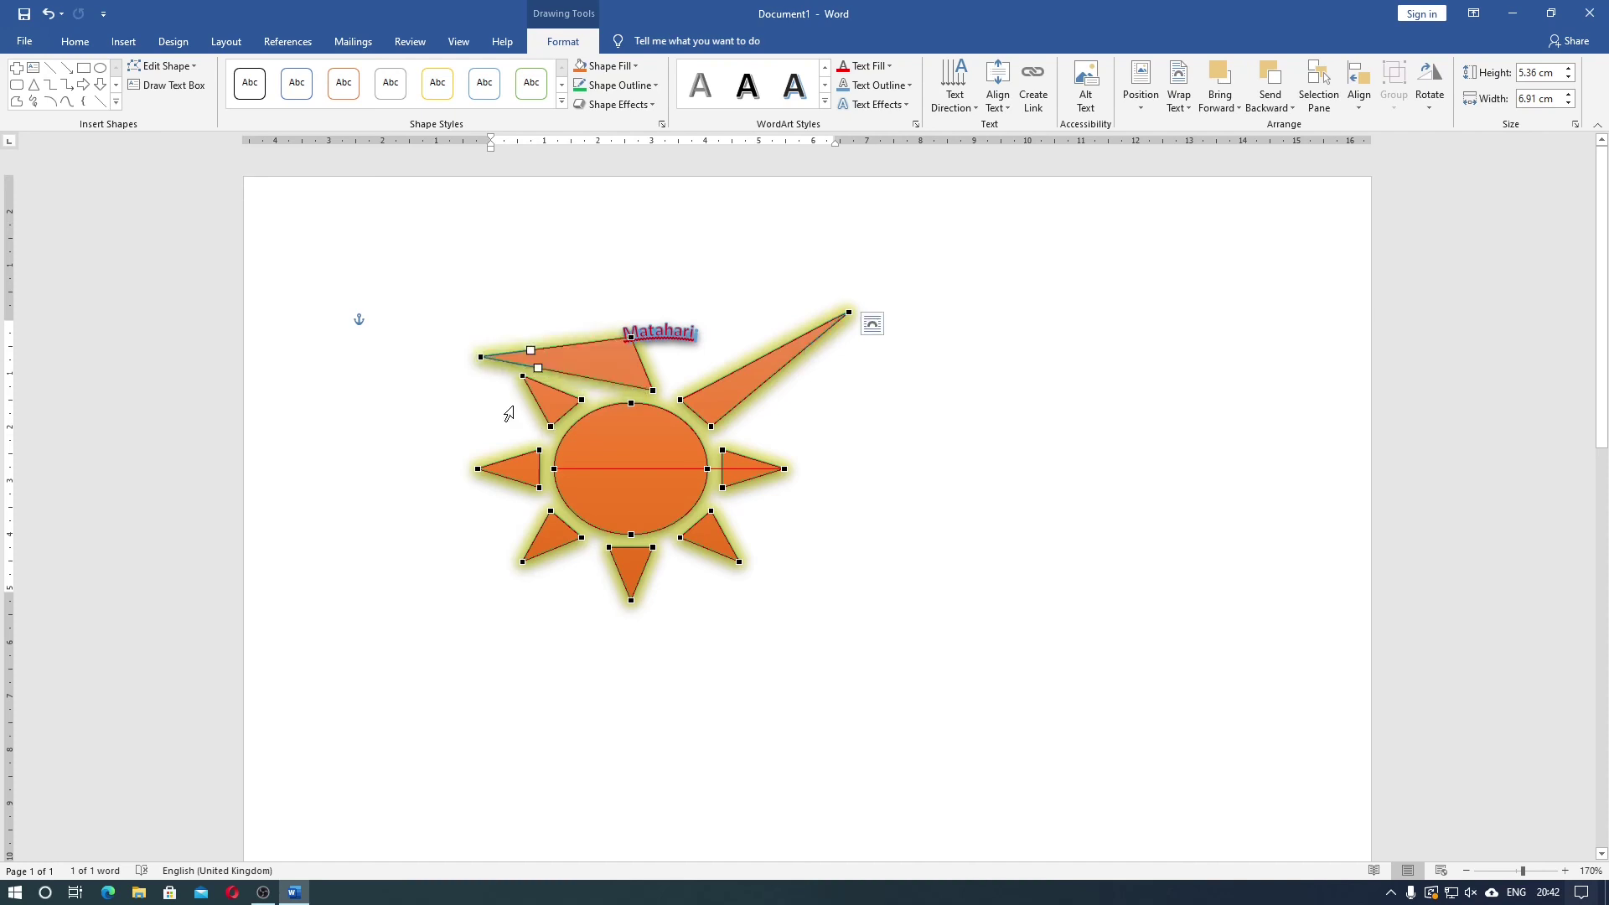
drag(478, 468, 366, 473)
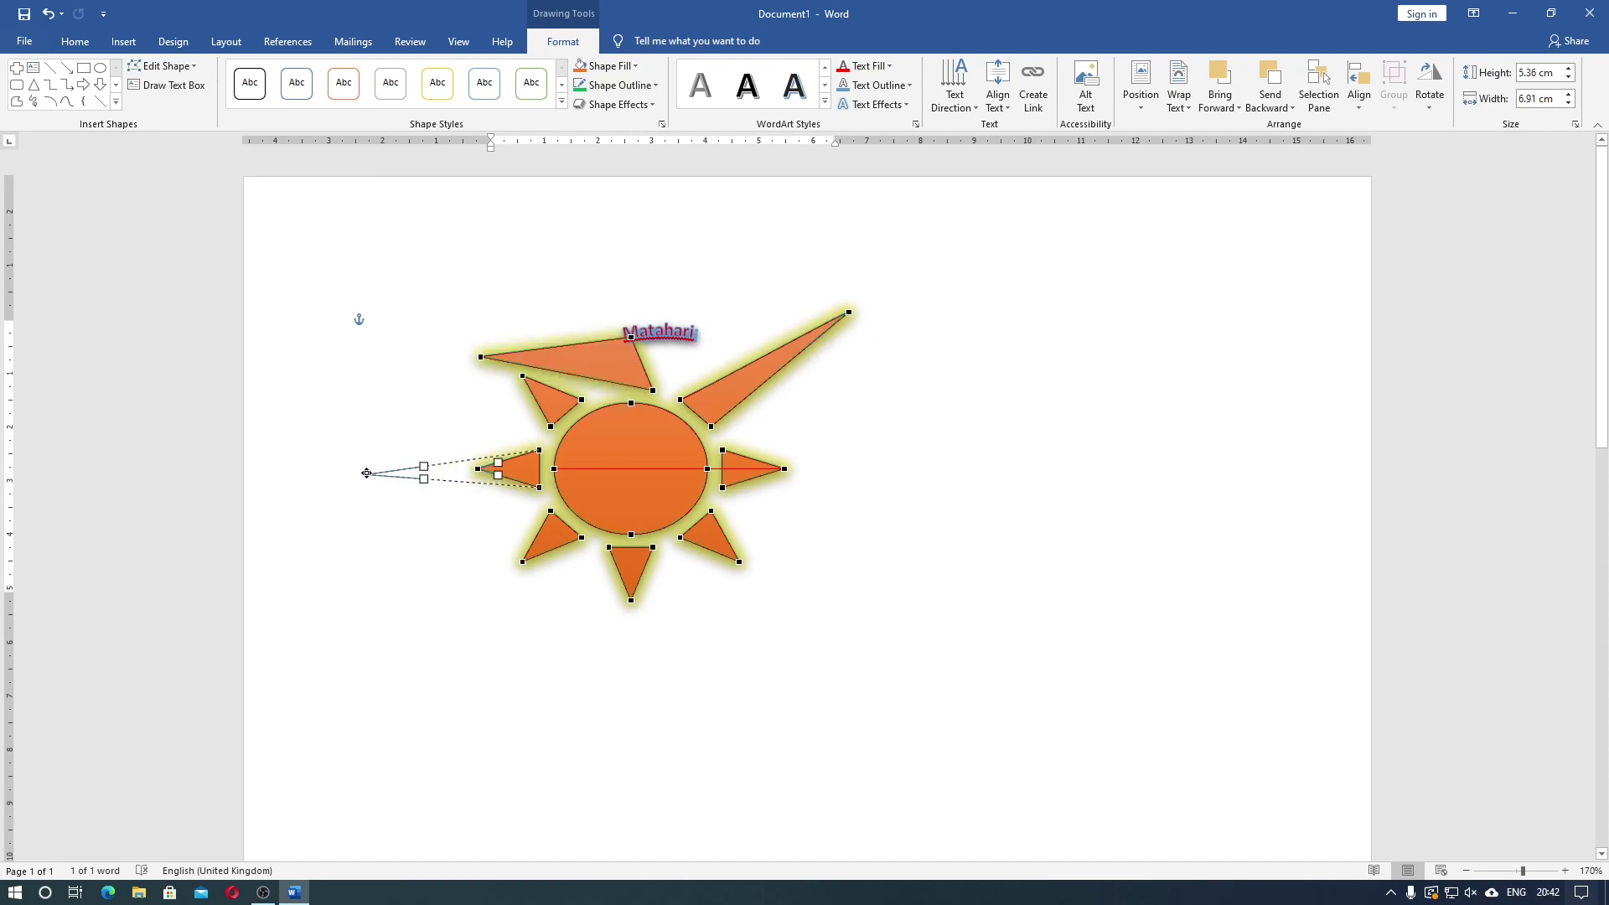
drag(630, 600, 632, 708)
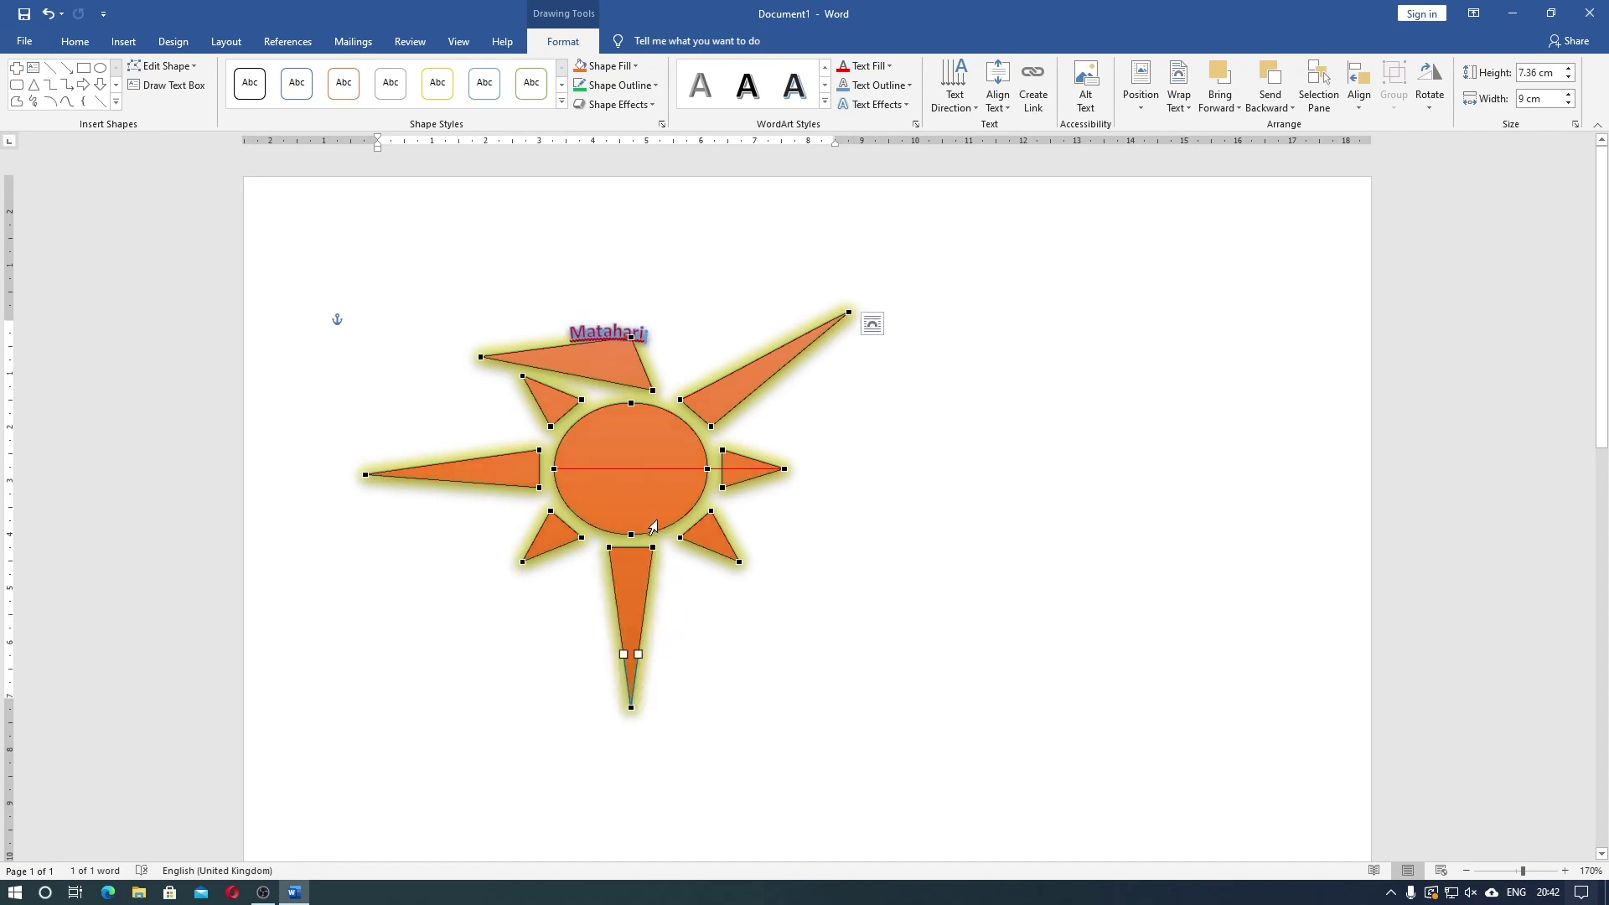
drag(630, 534, 737, 622)
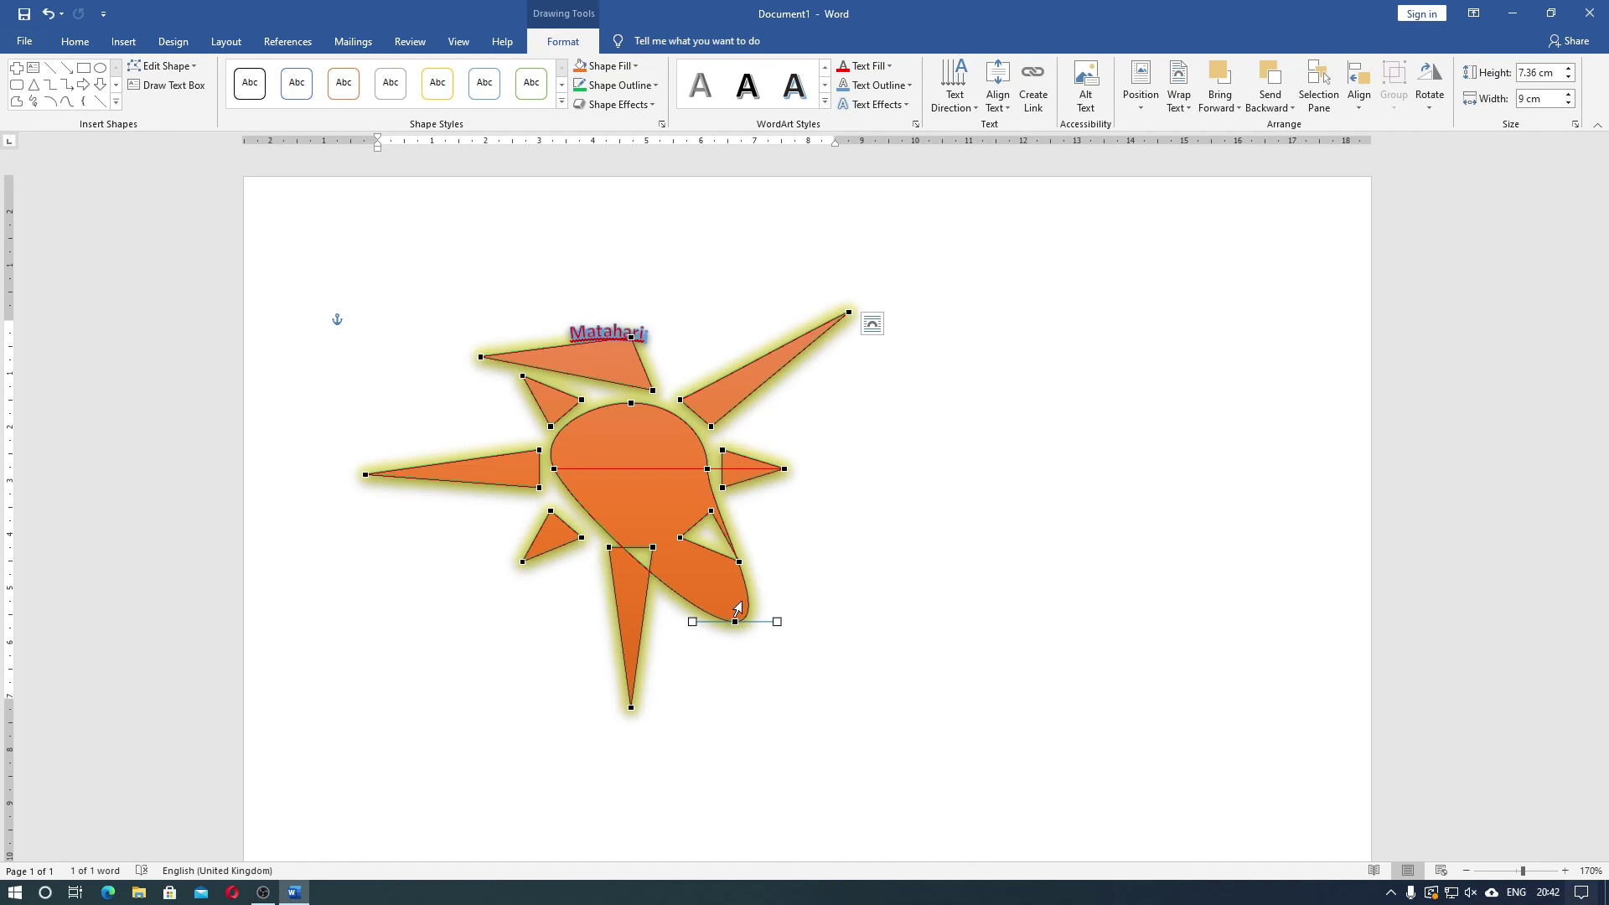
key(Escape)
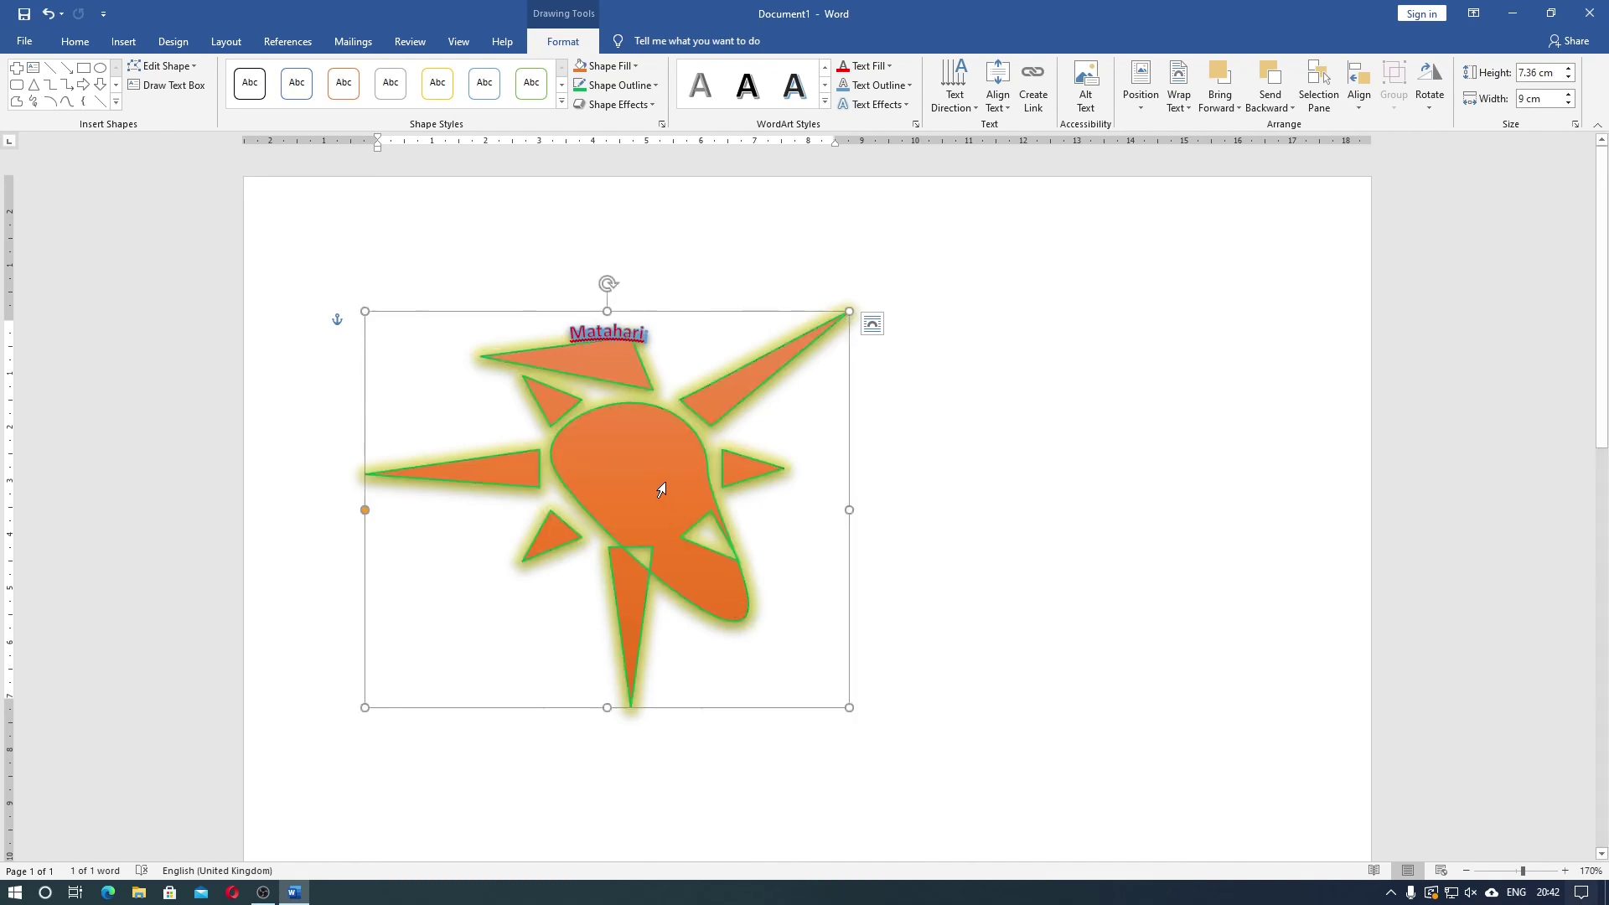
click(684, 479)
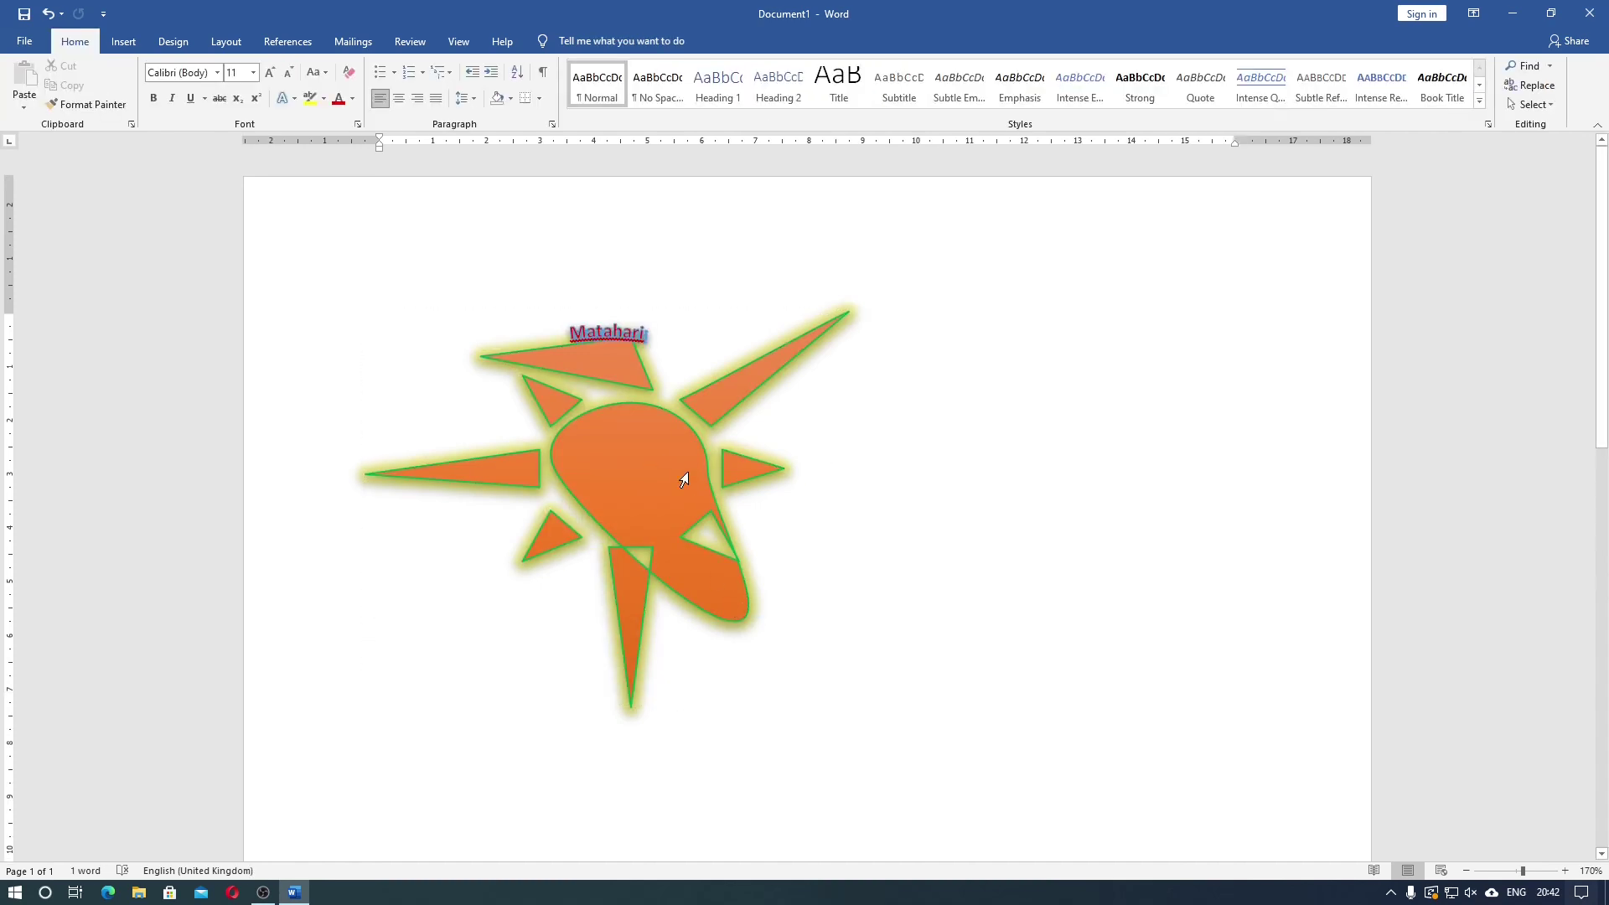